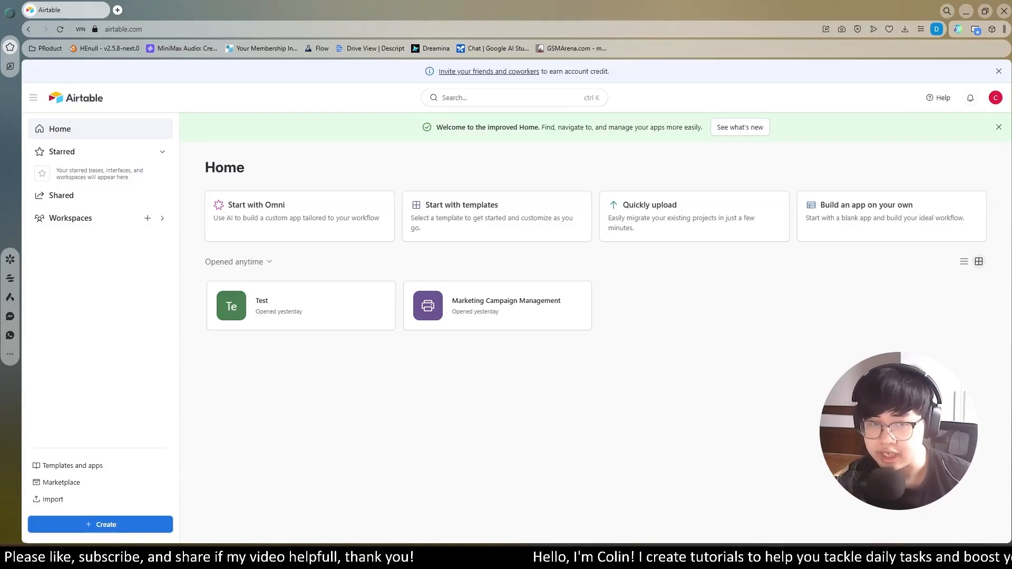
# - Create a new base from the Content calendar template, searching the templates for "calen", and collapse the assistant chat
pyautogui.click(73, 466)
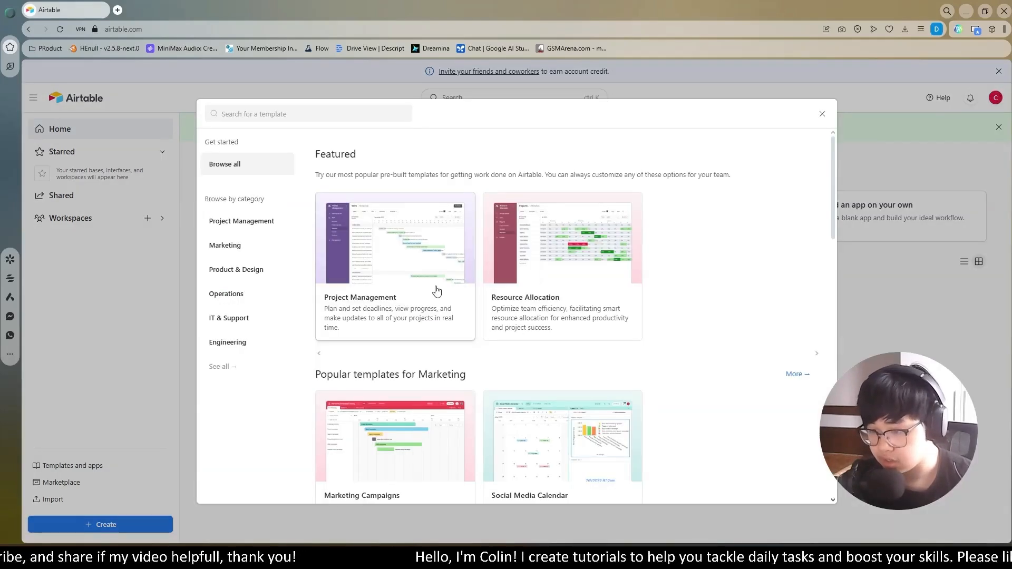
pyautogui.click(281, 114)
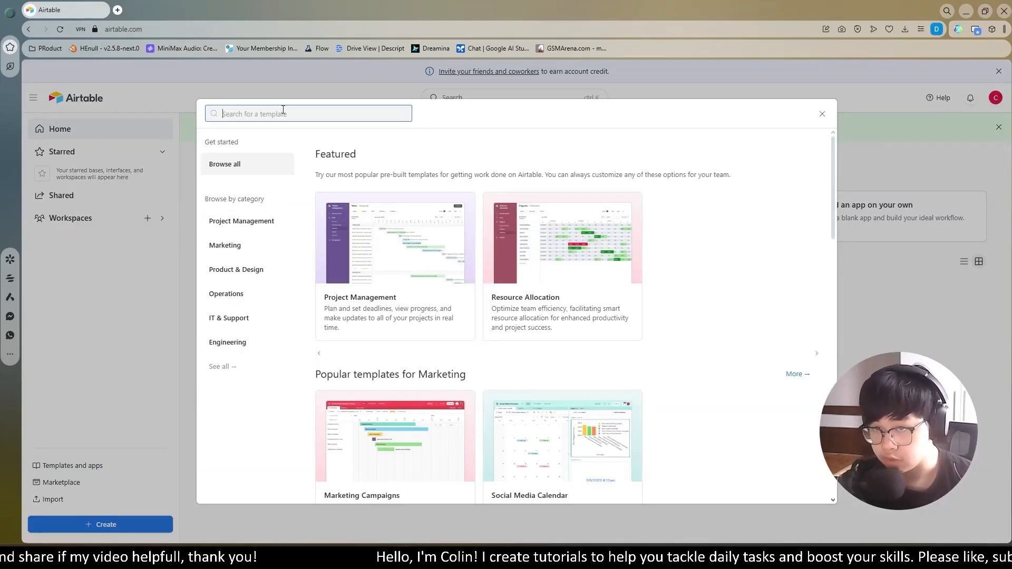
pyautogui.write('calen')
pyautogui.click(614, 226)
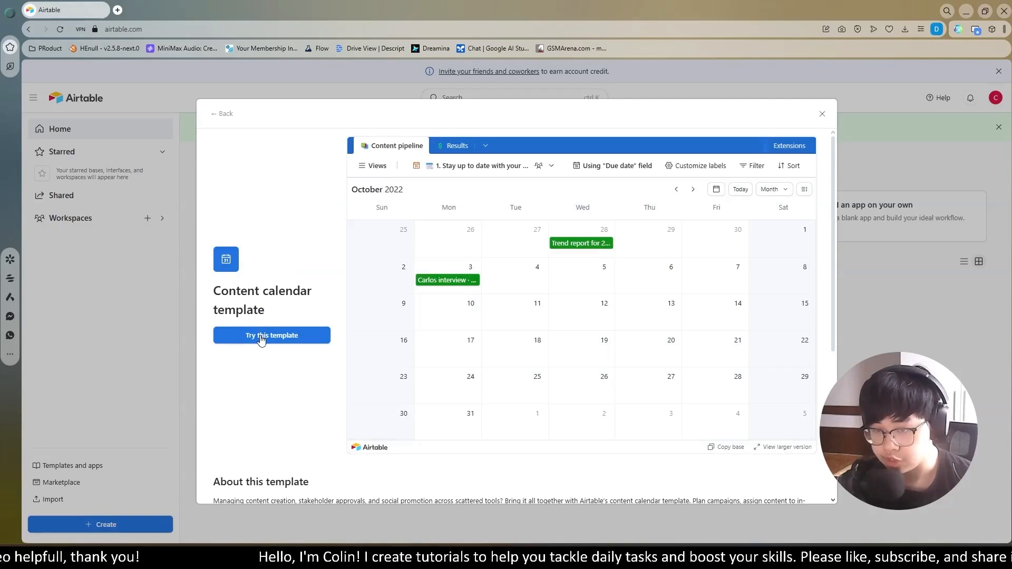
pyautogui.click(261, 337)
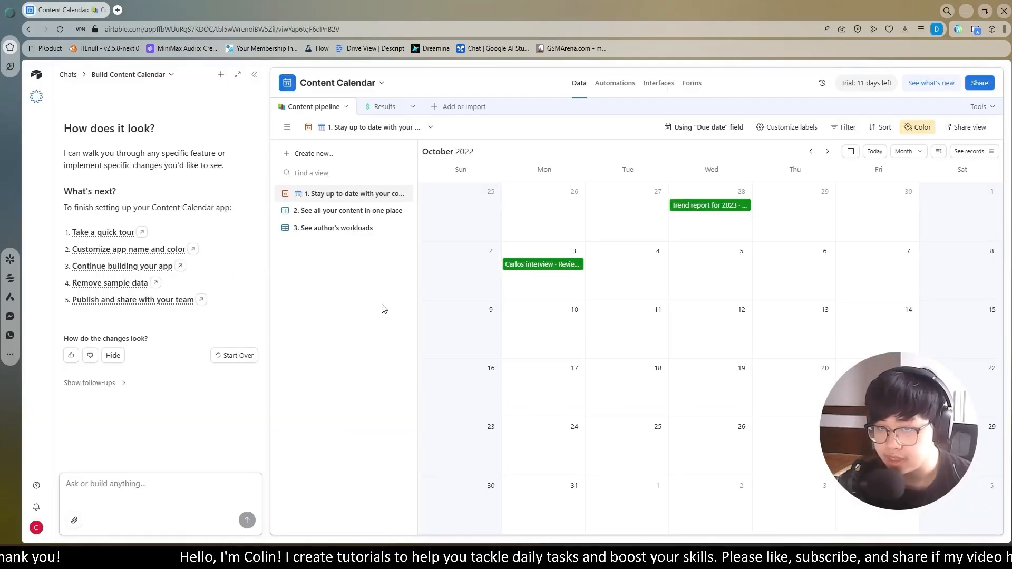
pyautogui.click(255, 75)
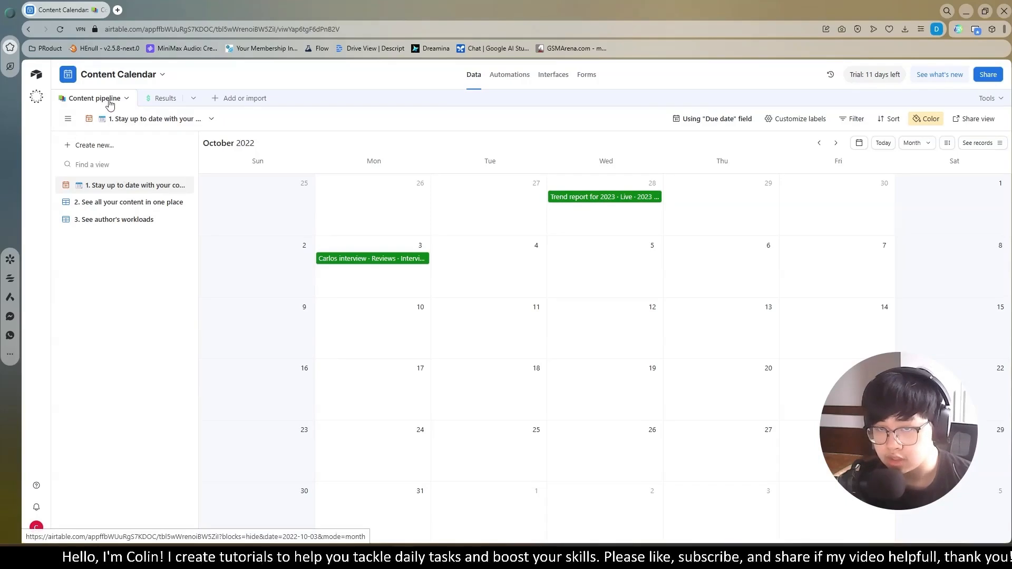
# - Examine the Results table and the list of tables, and return to the Content pipeline table
pyautogui.click(165, 98)
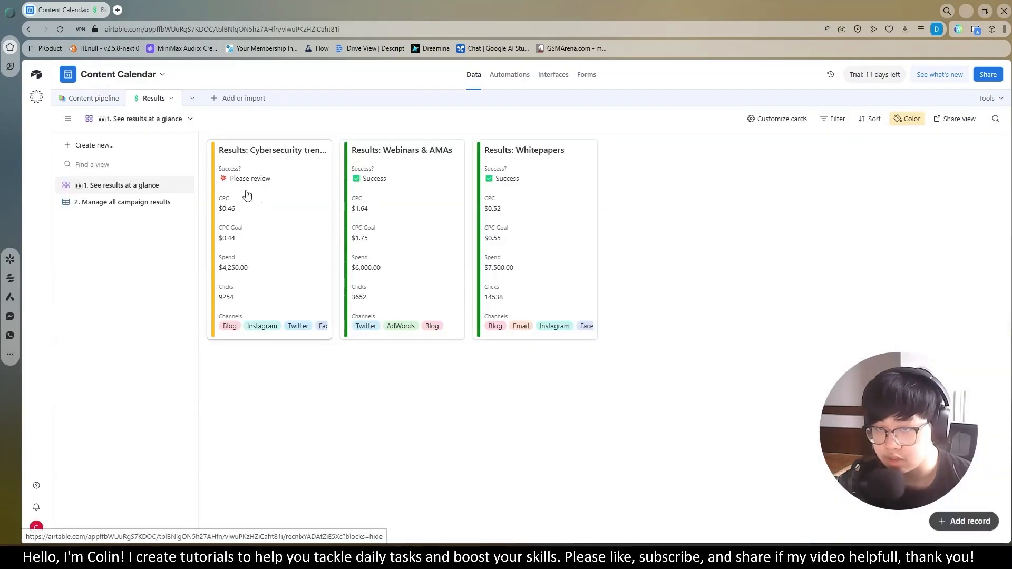
pyautogui.click(193, 99)
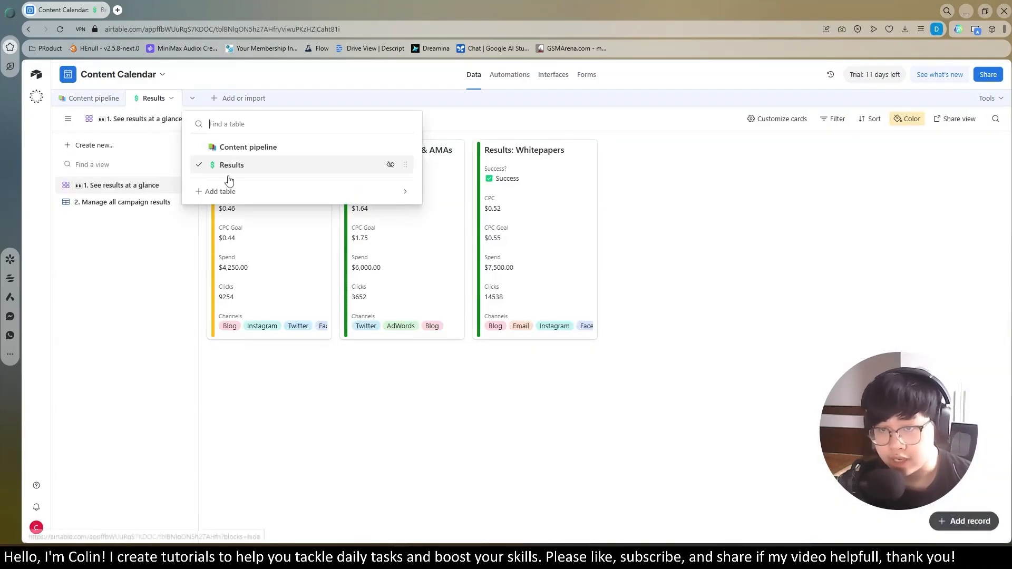
pyautogui.click(95, 98)
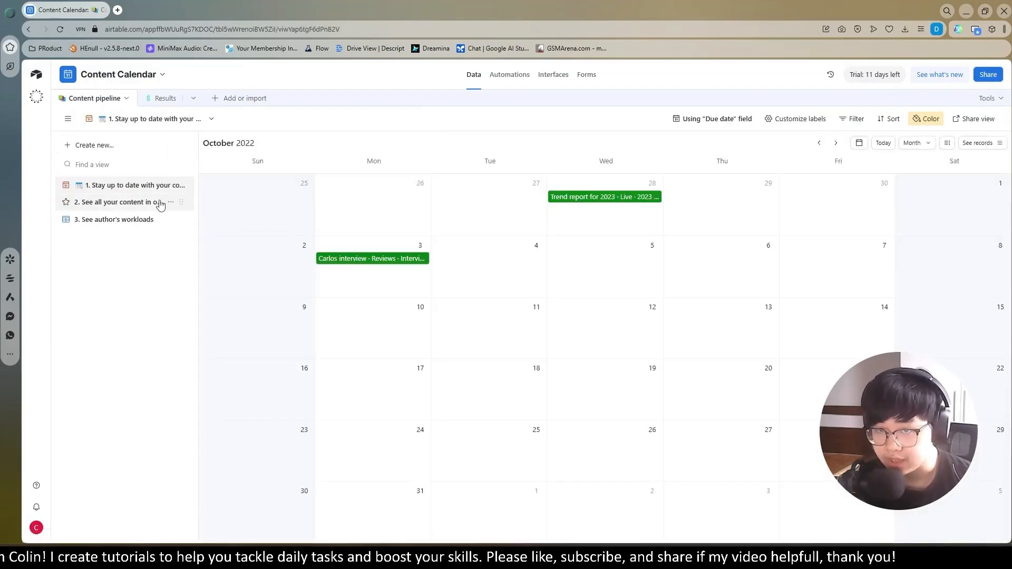
# - Examine the Content pipeline records and their fields in the all-content grid and the authors' workloads view
pyautogui.click(106, 207)
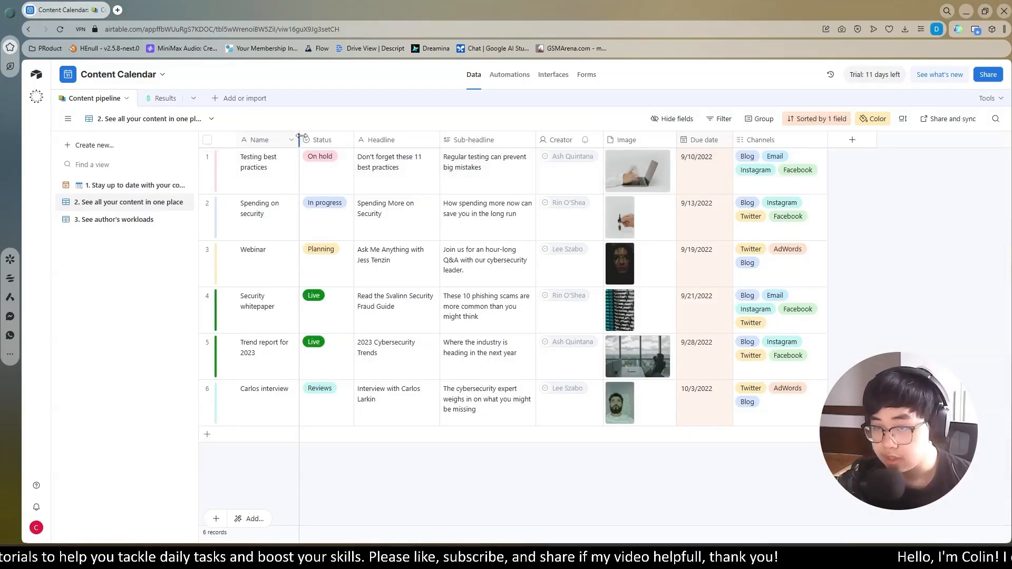
pyautogui.click(322, 145)
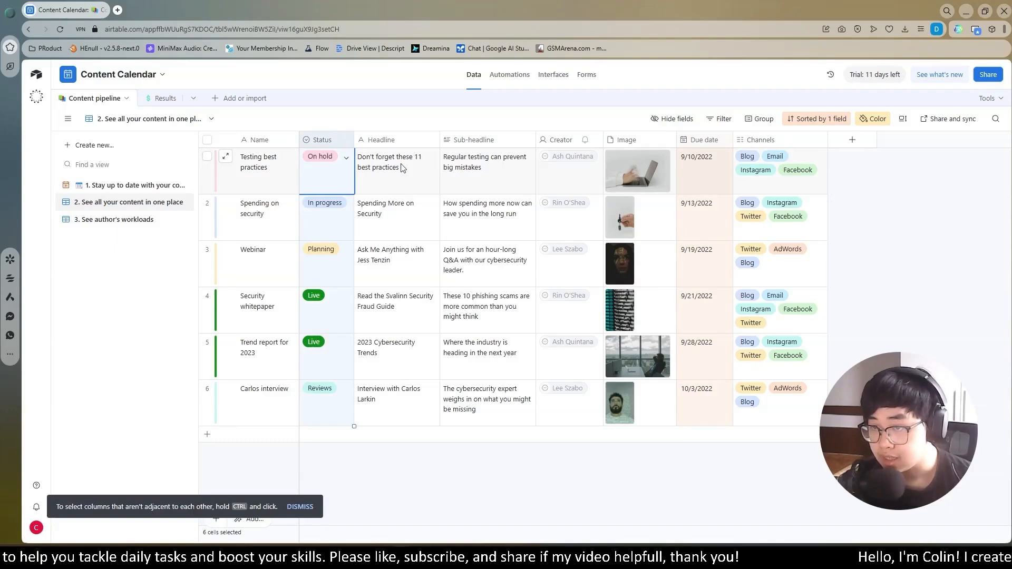
pyautogui.click(470, 157)
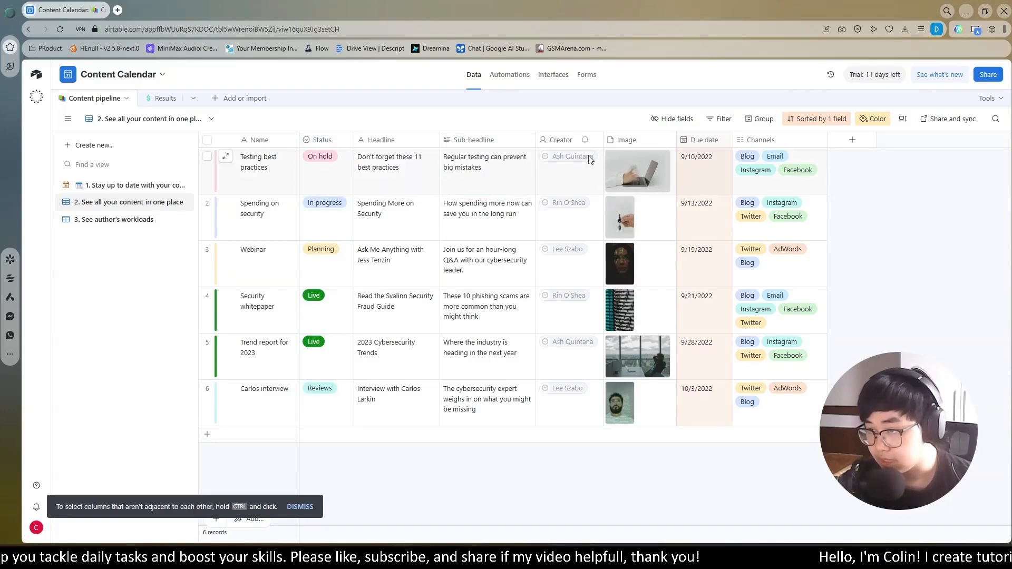
pyautogui.click(646, 178)
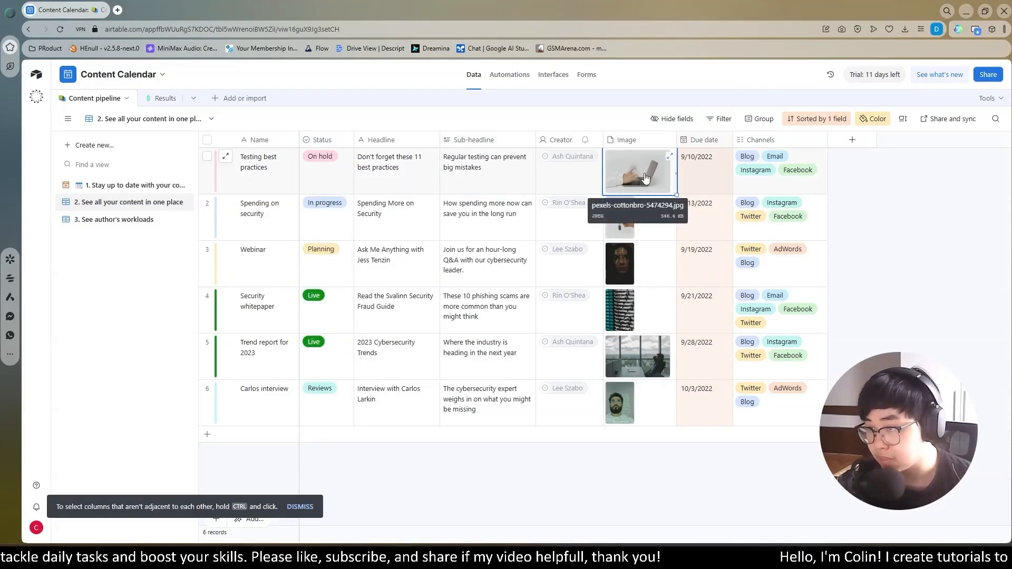
pyautogui.click(705, 166)
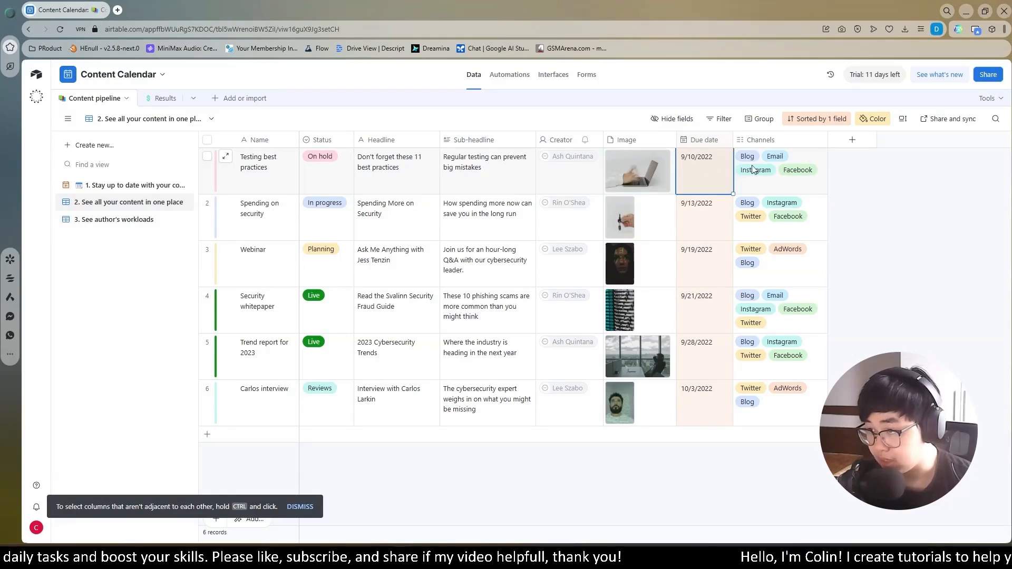
pyautogui.click(118, 220)
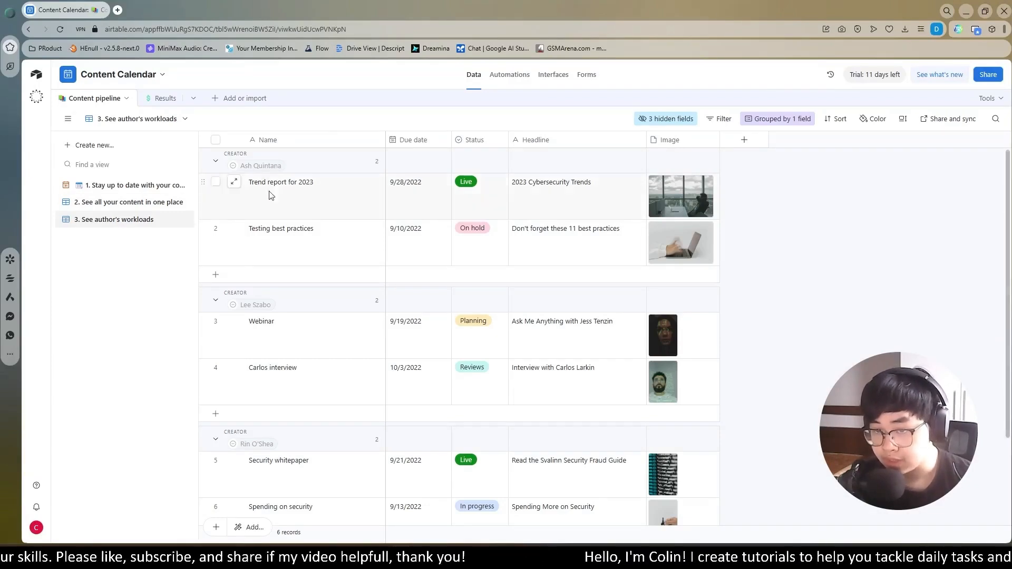
pyautogui.scroll(-1, 269, 195)
pyautogui.scroll(-1, 257, 266)
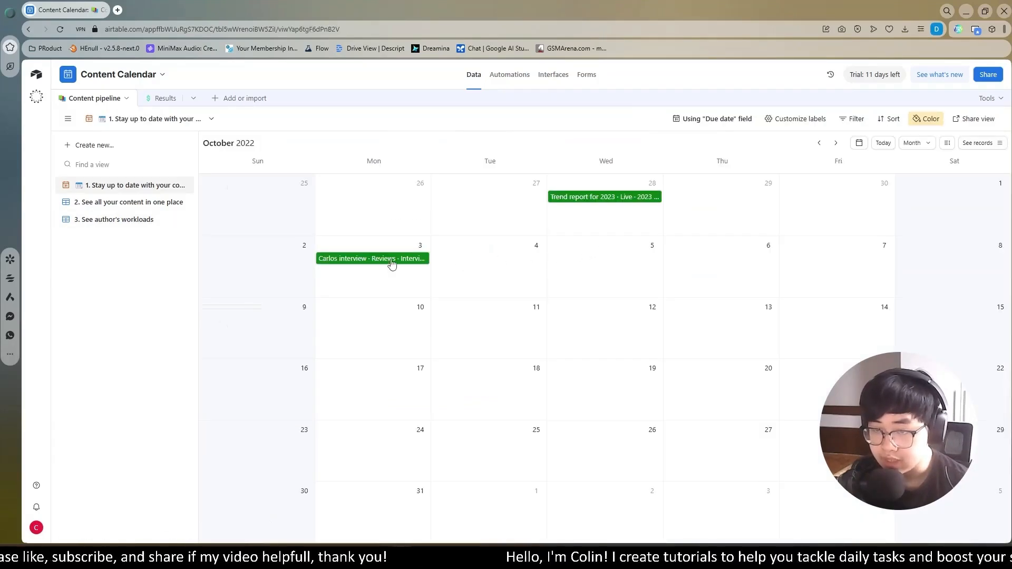
# - Reschedule the October 3 interview entry to October 19 in the calendar view and check its due date in the all-content grid
pyautogui.click(388, 259)
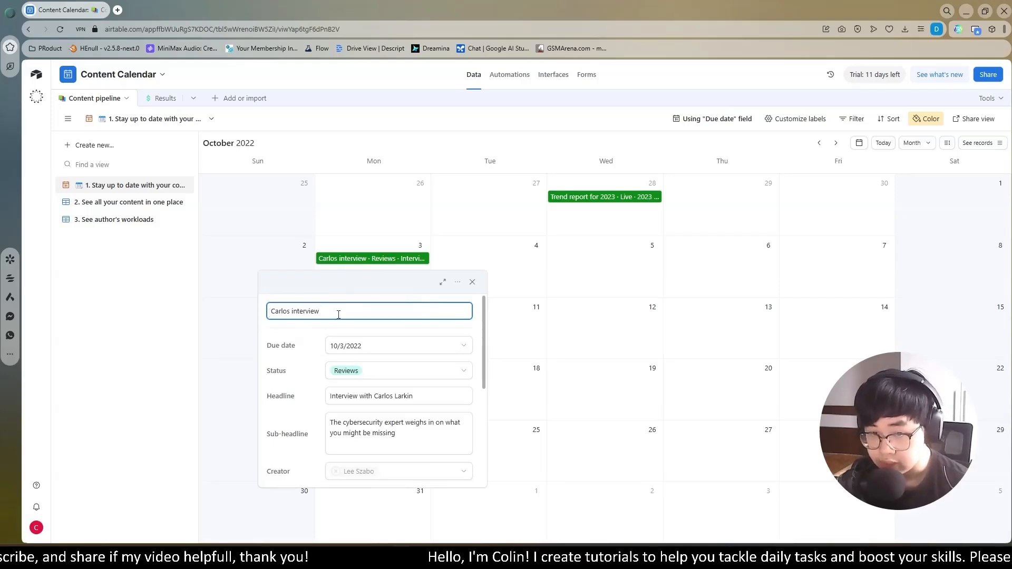
pyautogui.click(96, 202)
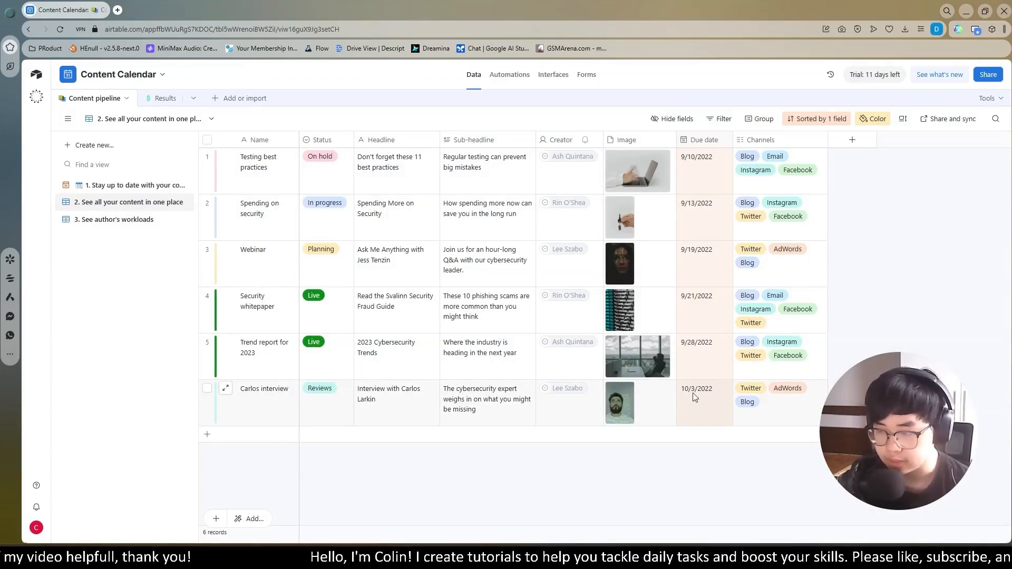
pyautogui.click(130, 185)
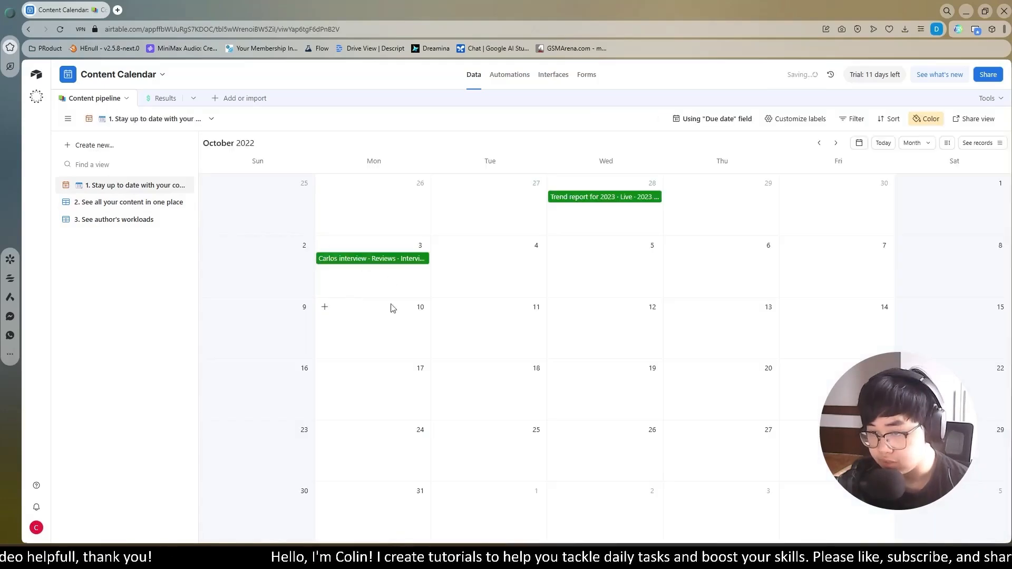
pyautogui.moveTo(359, 260); pyautogui.dragTo(597, 403)
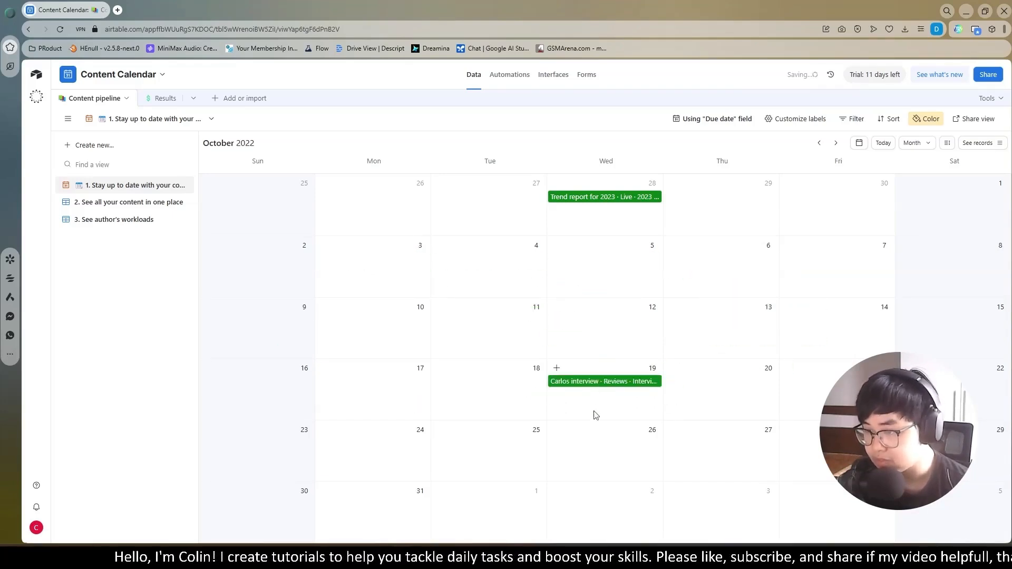
pyautogui.click(603, 384)
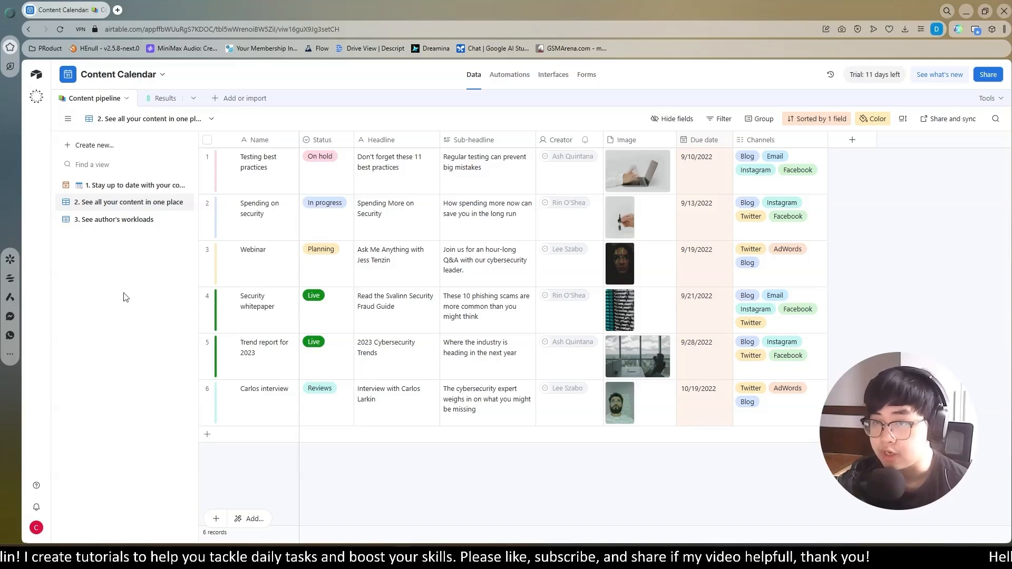
# - Create a Gallery view of the Content pipeline table, keeping the default name
pyautogui.click(98, 150)
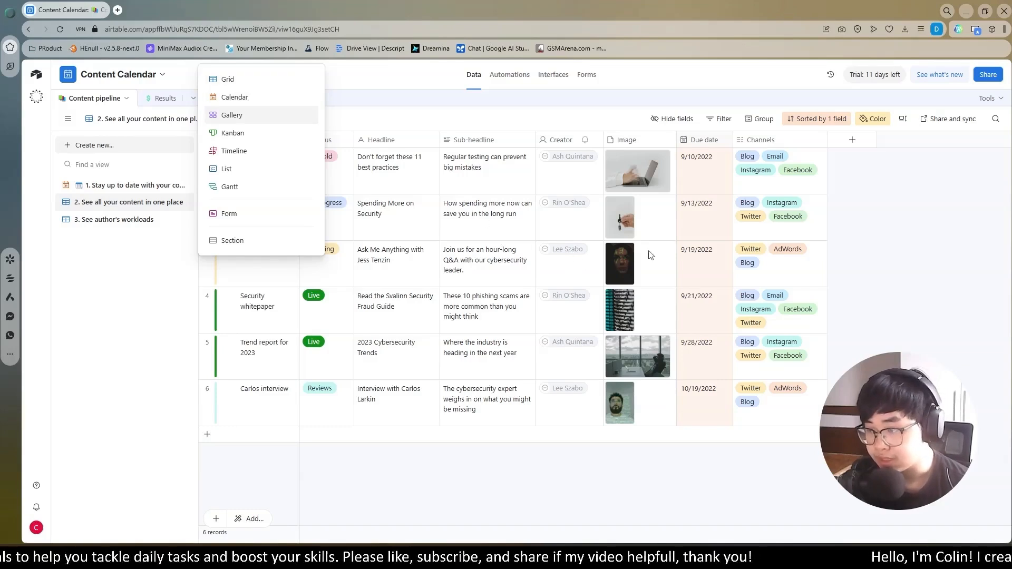
pyautogui.click(106, 193)
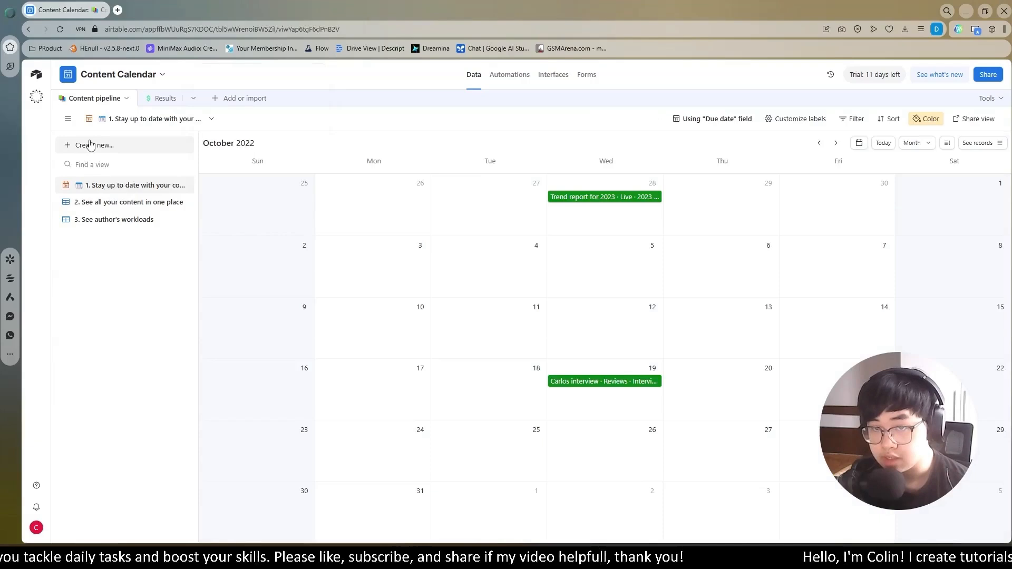
pyautogui.click(87, 145)
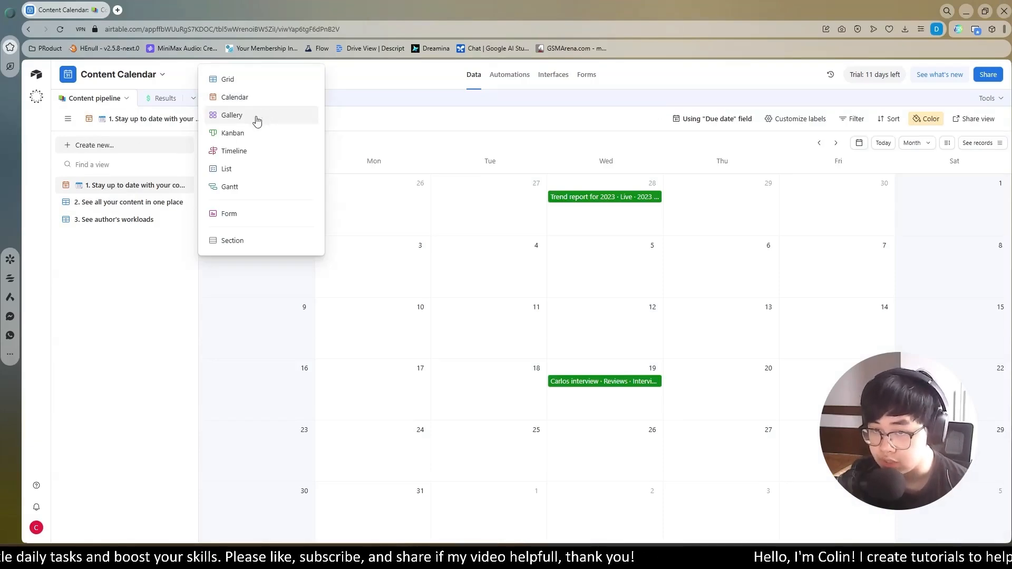
pyautogui.click(257, 120)
pyautogui.press('Return')
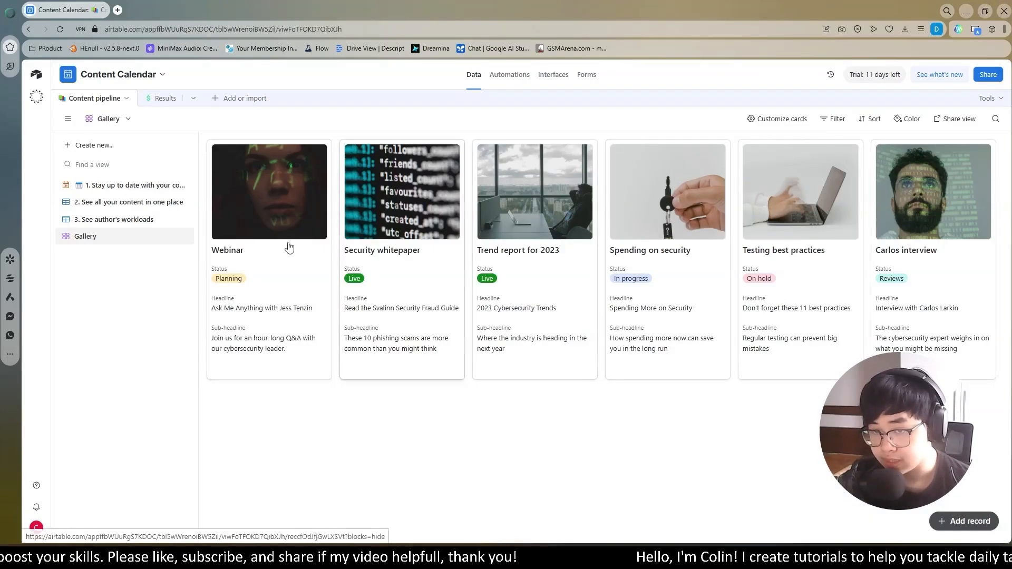
# - Review the fields and comment area of the "Trend report for 2023" record in the gallery and close it
pyautogui.click(547, 226)
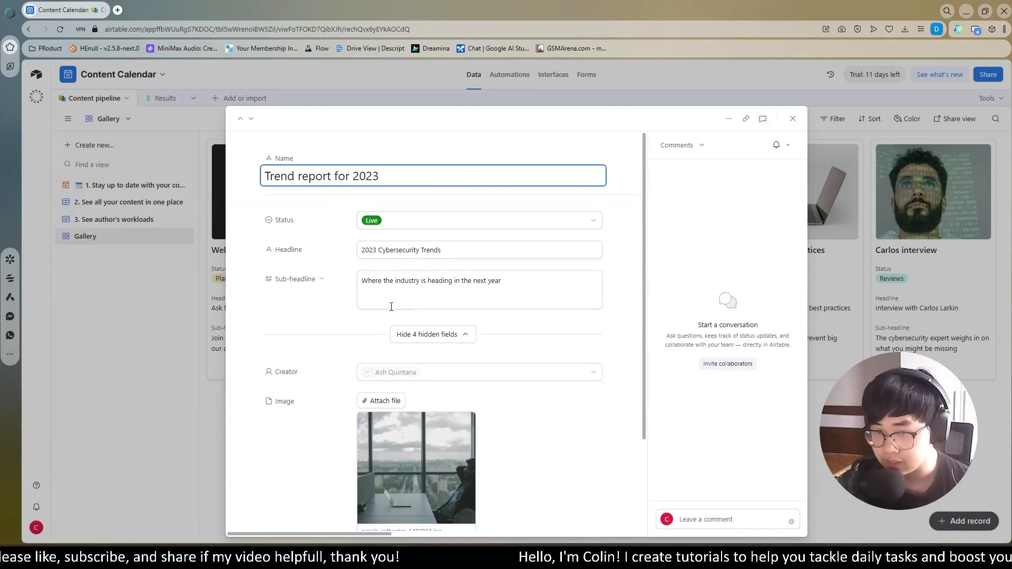
pyautogui.scroll(-2, 391, 307)
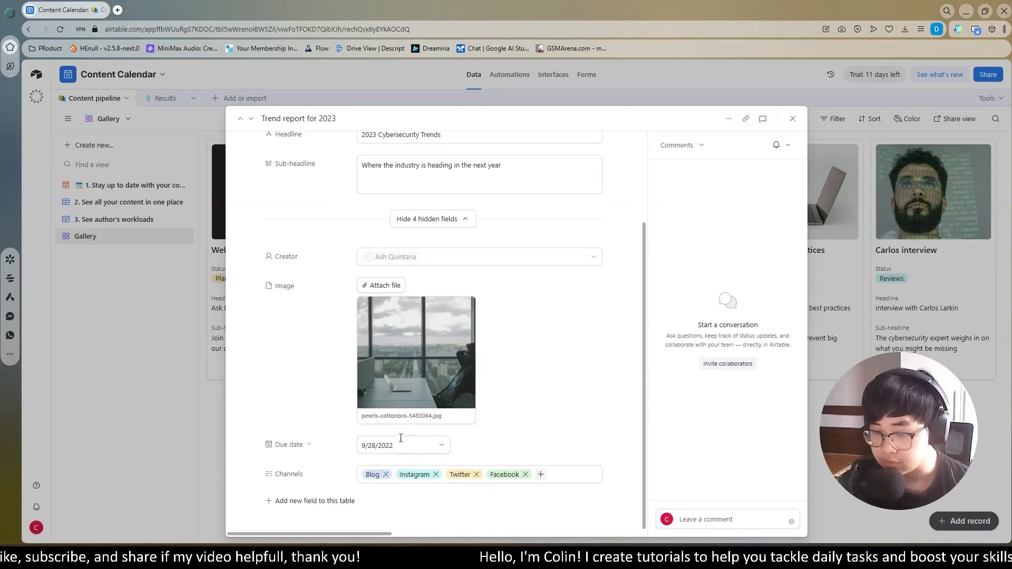
pyautogui.click(705, 519)
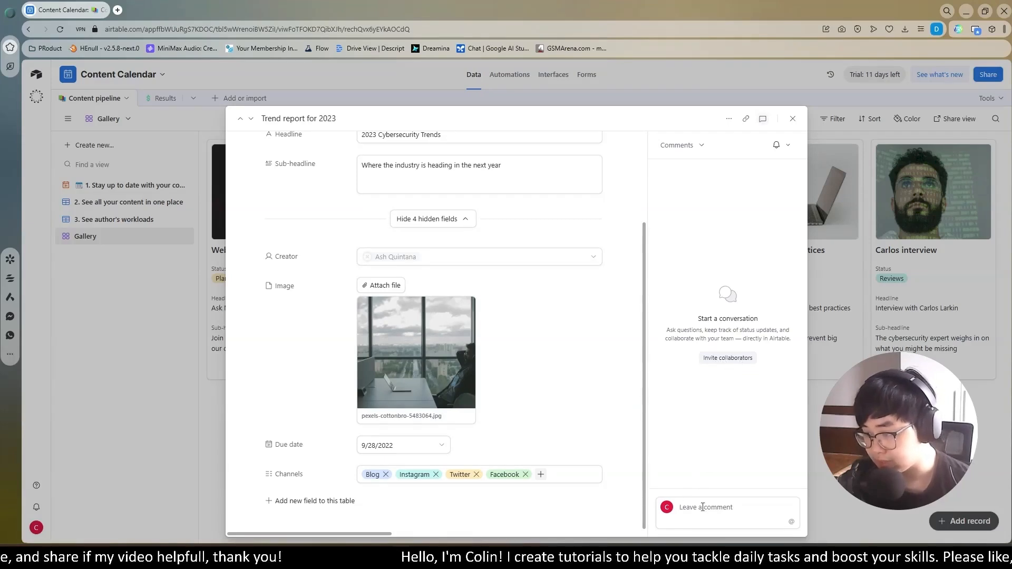
pyautogui.press('Escape')
# - Create a Kanban view of the Content pipeline, previewing stacking by Creator before choosing Status as the stacking field
pyautogui.click(95, 145)
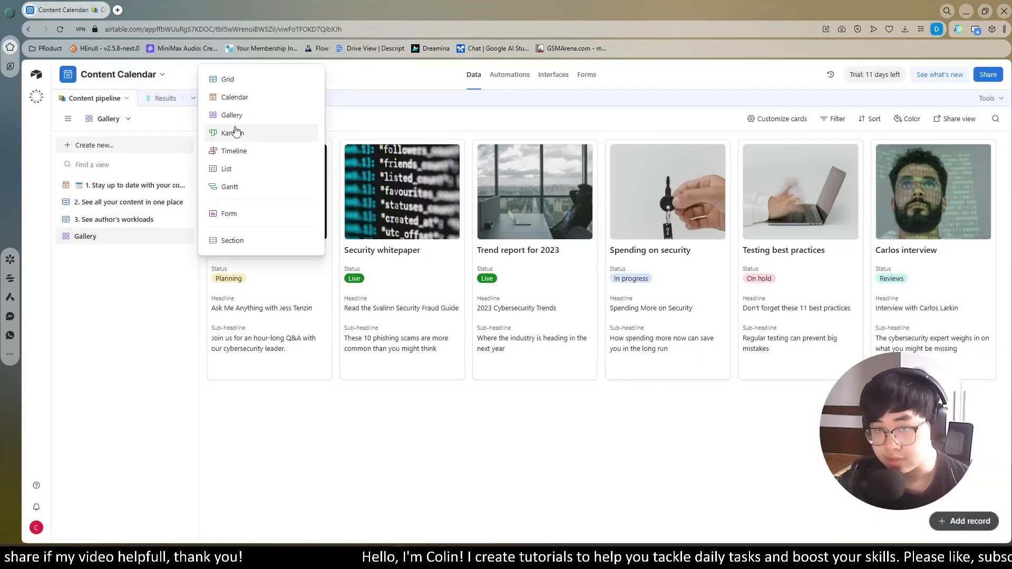
pyautogui.click(253, 138)
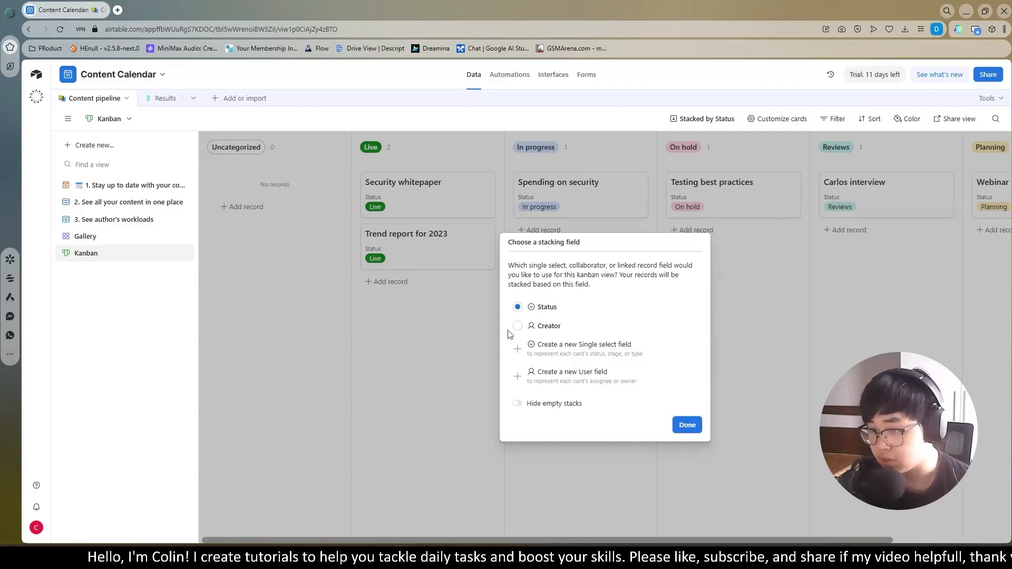
pyautogui.click(534, 329)
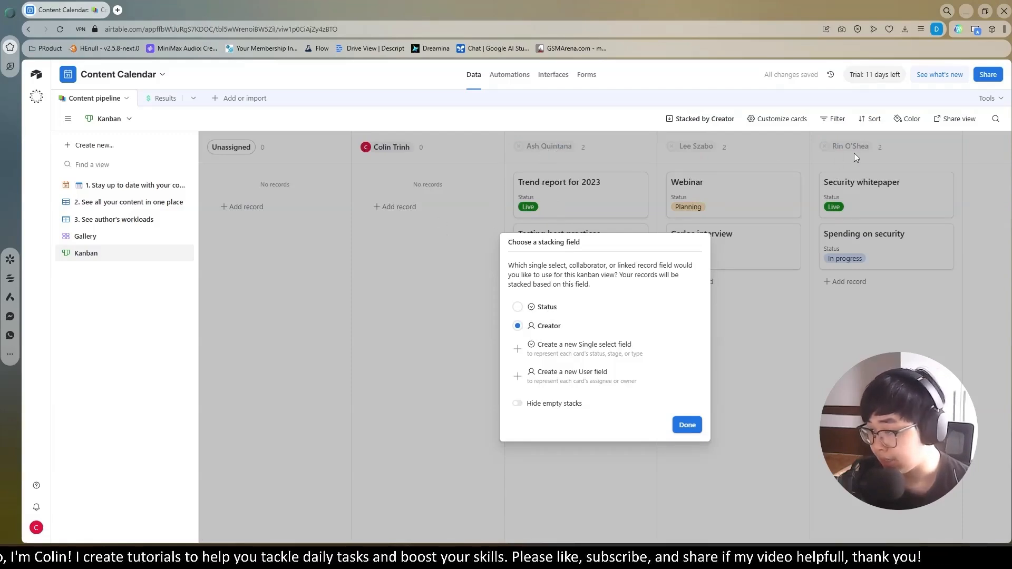
pyautogui.click(536, 311)
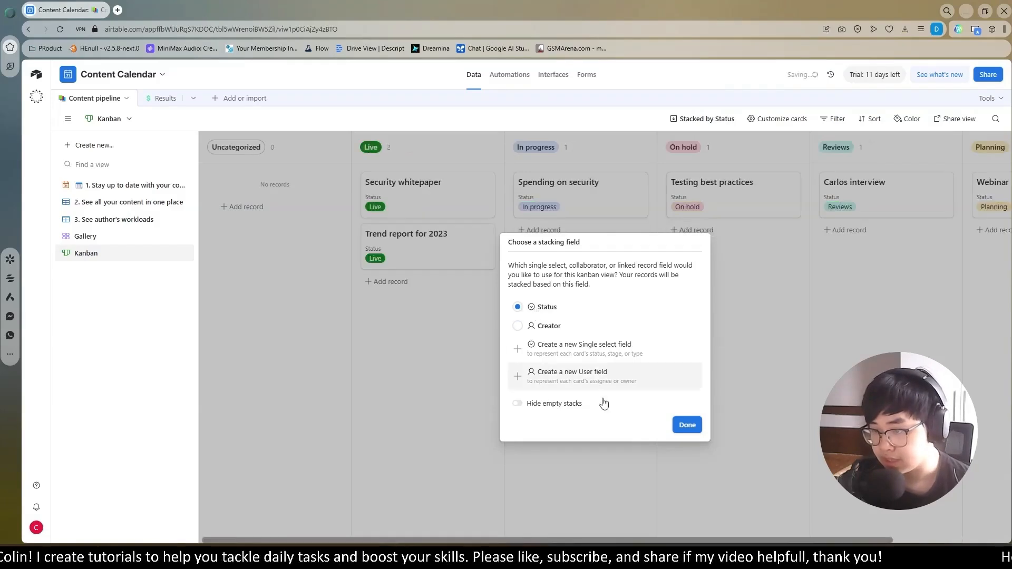
pyautogui.click(687, 425)
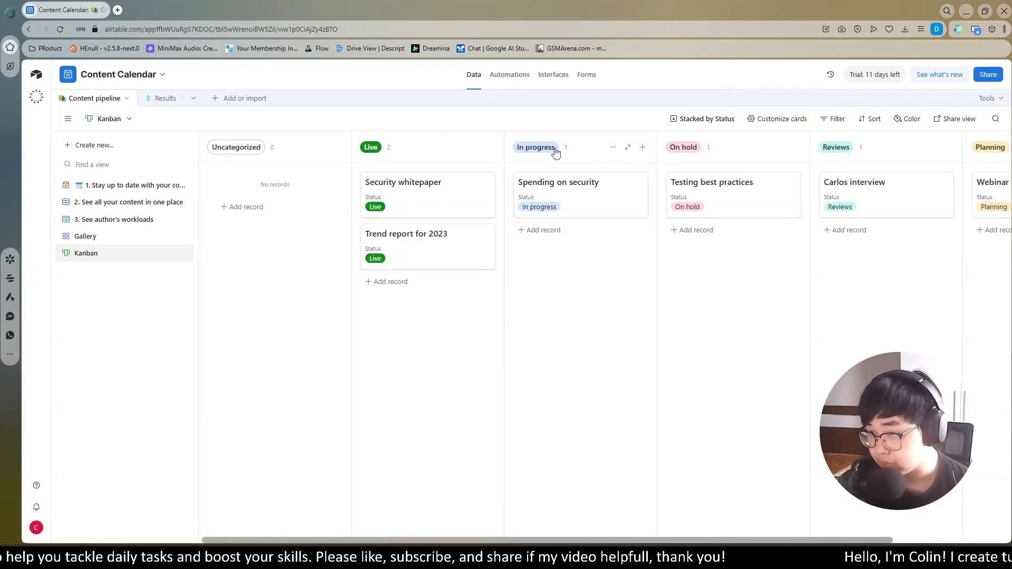
# - Move the "Spending on security" card to On hold and the interview card from Reviews to In progress
pyautogui.hscroll(3, 560, 510)
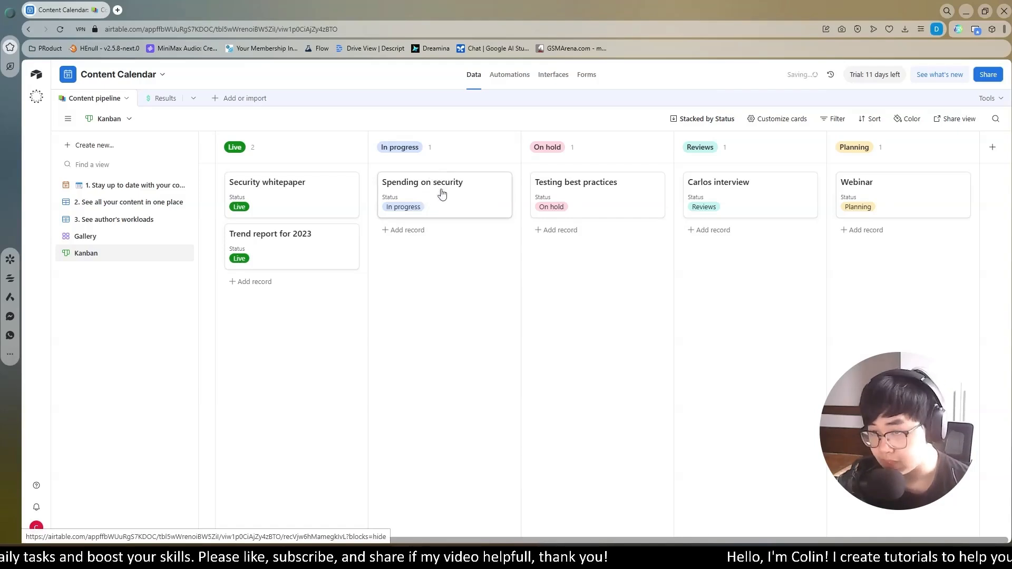
pyautogui.moveTo(438, 197); pyautogui.dragTo(596, 249)
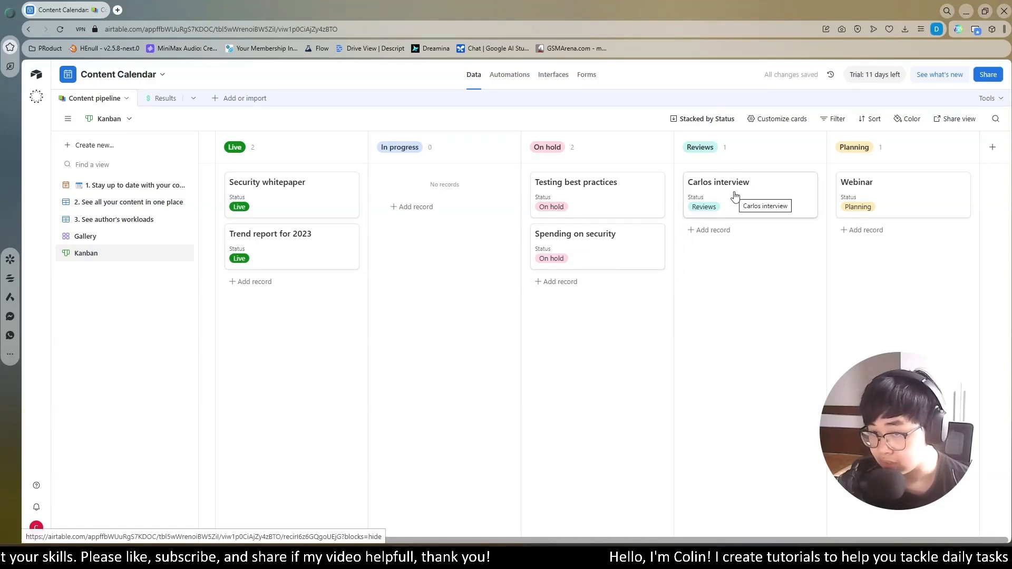
pyautogui.moveTo(754, 197); pyautogui.dragTo(457, 190)
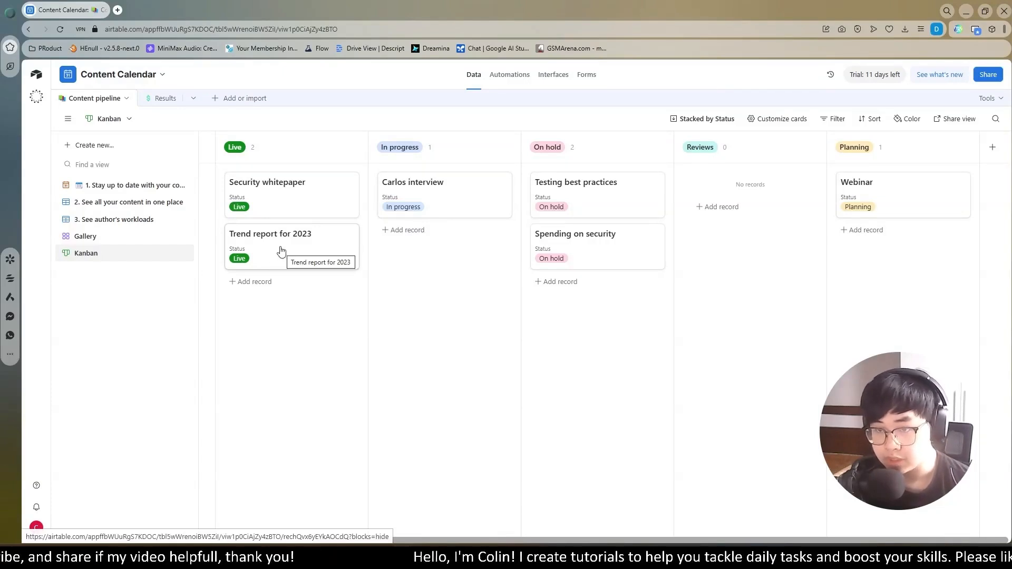
# - Move the "Trend report for 2023" card from Live to Reviews on the Kanban board
pyautogui.moveTo(280, 249); pyautogui.dragTo(756, 191)
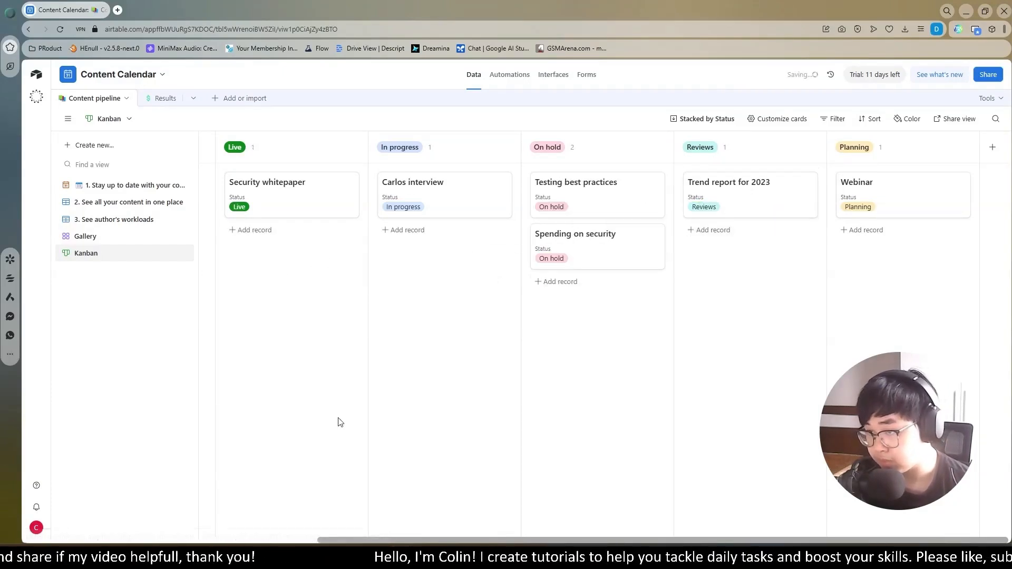
# - Create a Timeline view of the Content pipeline with its default name, based on the Due date field and without grouping
pyautogui.click(92, 147)
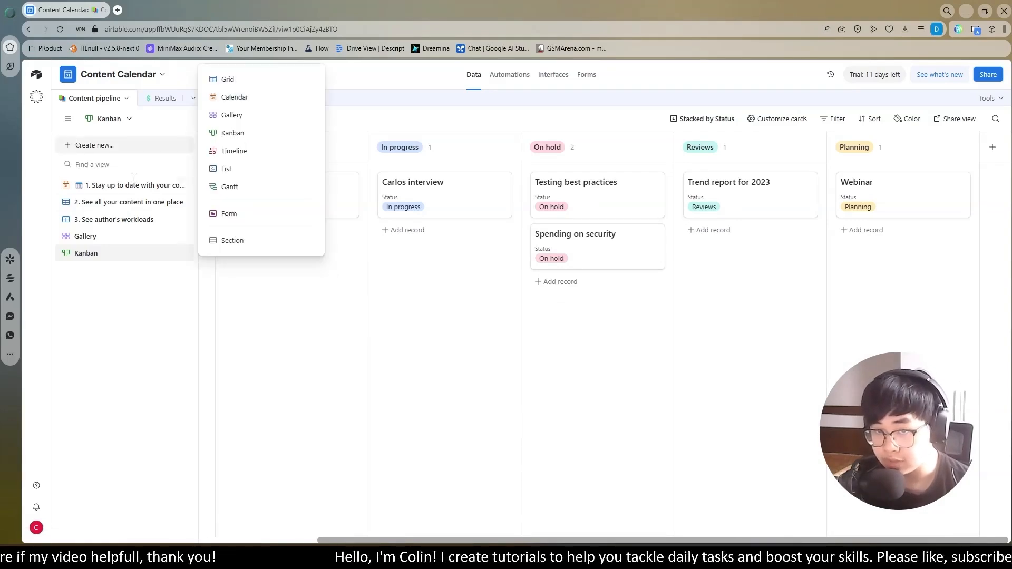
pyautogui.click(266, 159)
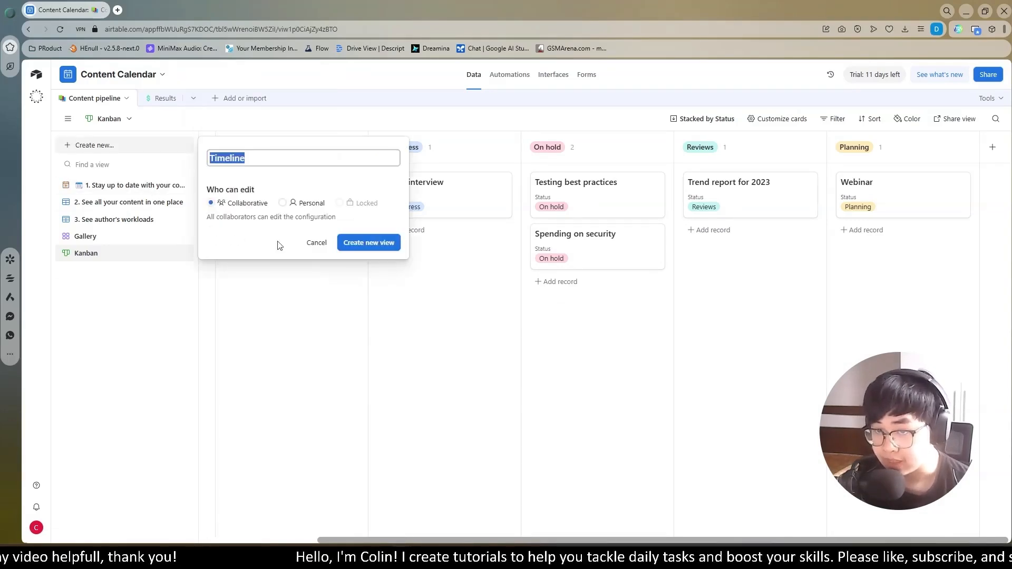
pyautogui.press('Return')
pyautogui.click(527, 391)
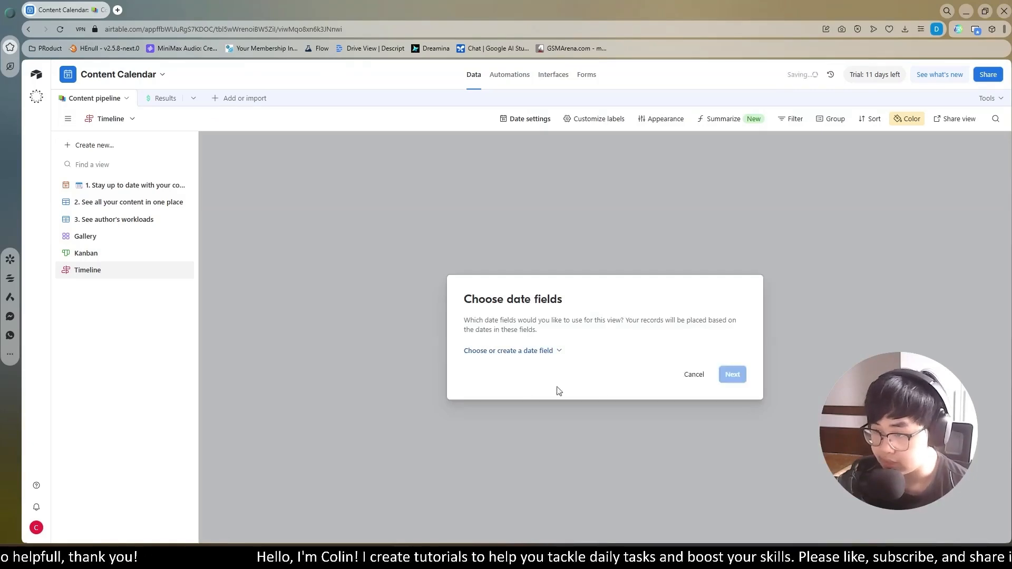
pyautogui.click(735, 382)
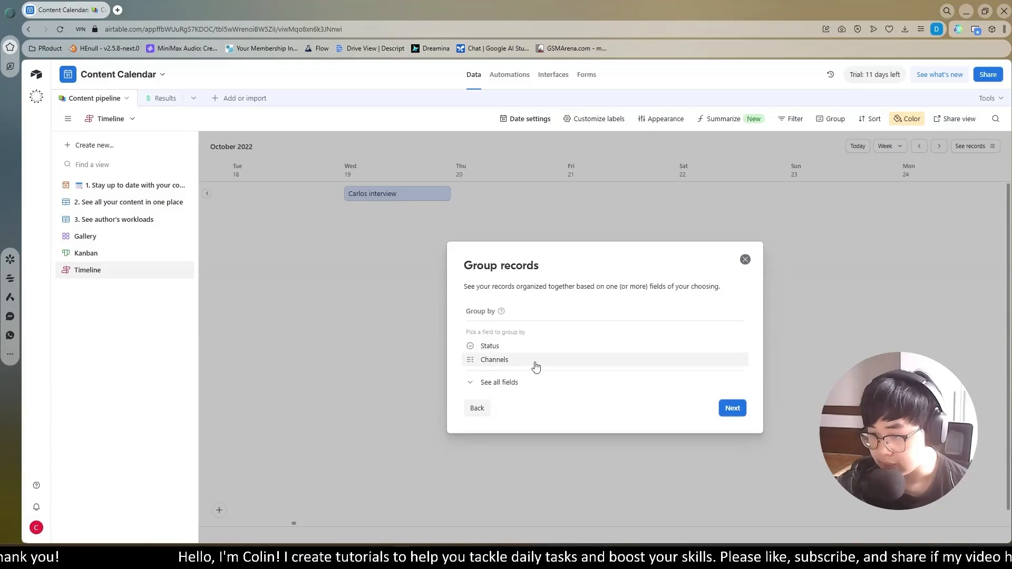
pyautogui.click(488, 383)
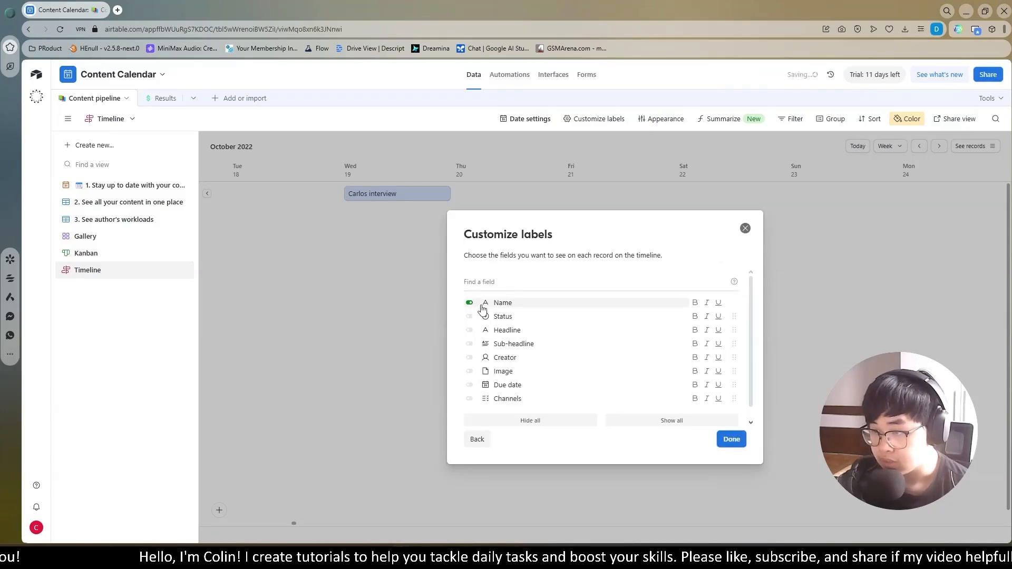
# - Show Name and Creator as the timeline record labels, trying Status and Headline first, and finish the view setup
pyautogui.click(470, 316)
pyautogui.click(469, 330)
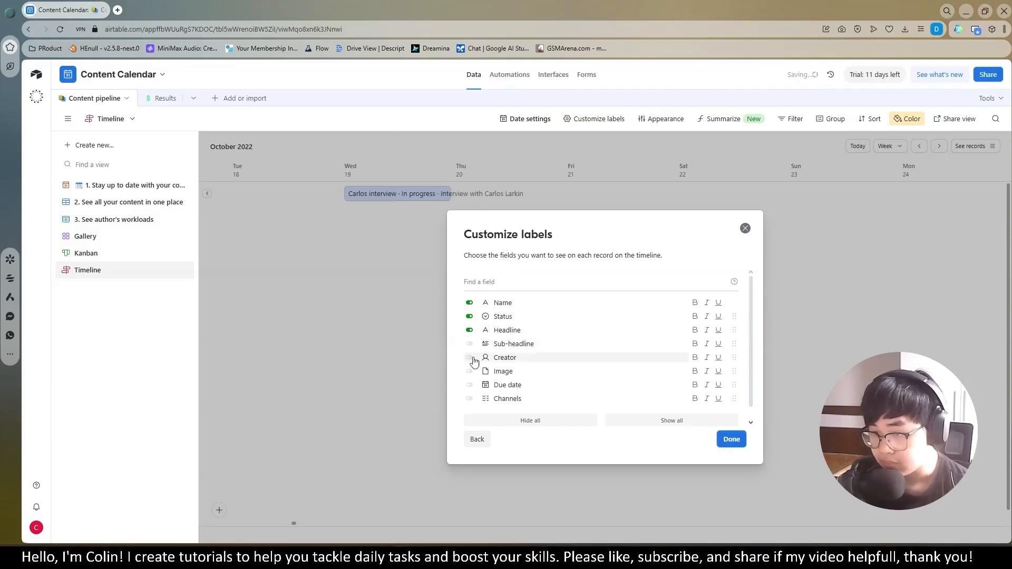
pyautogui.click(469, 330)
pyautogui.click(469, 317)
pyautogui.click(469, 358)
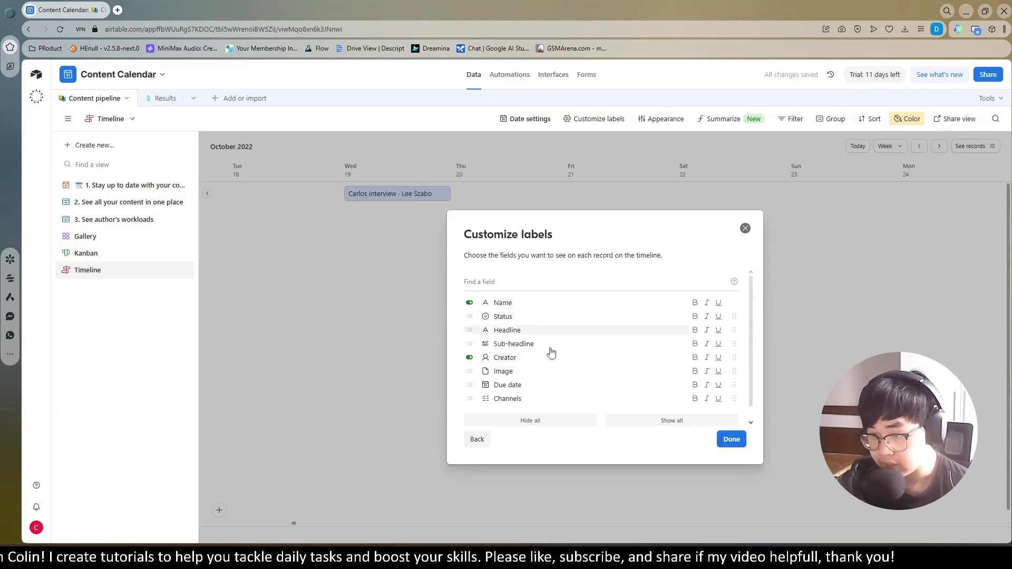
pyautogui.click(732, 440)
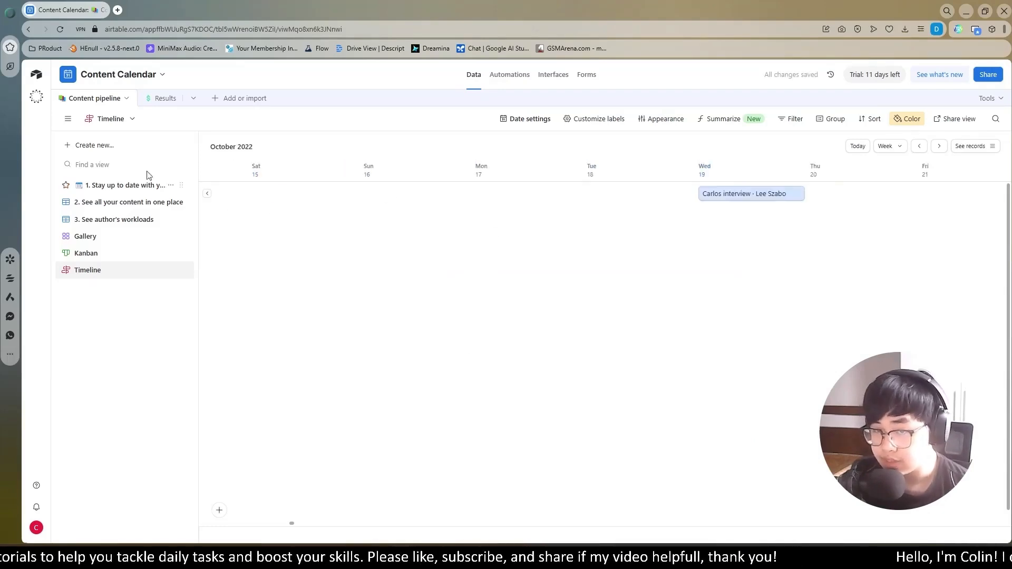
# - Check the calendar view, then reschedule on the timeline the interview to September 28, "Security whitepaper" to September 27 and "Webinar" to September 30
pyautogui.click(124, 187)
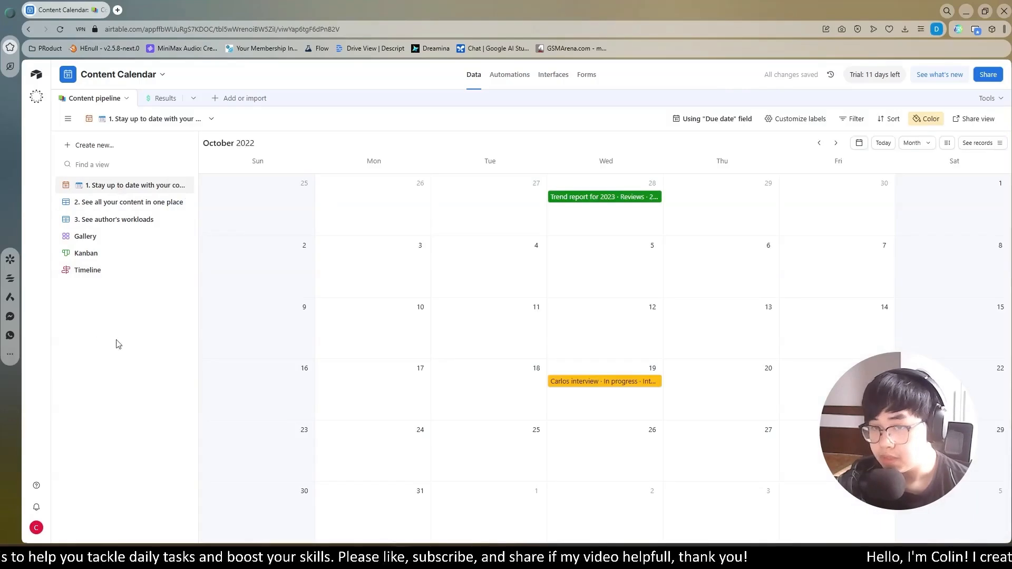
pyautogui.click(84, 270)
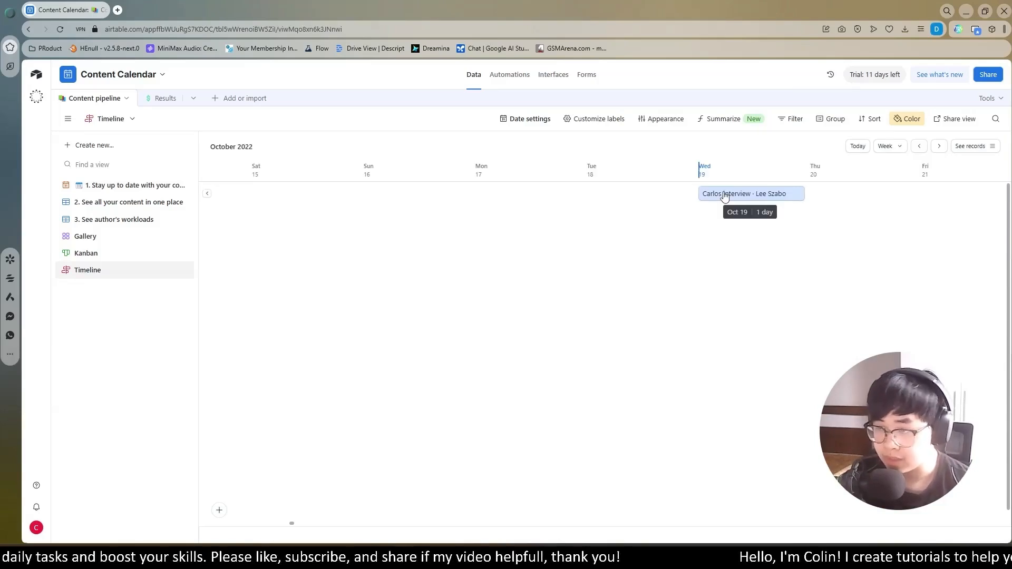
pyautogui.moveTo(725, 196); pyautogui.dragTo(454, 215)
pyautogui.click(207, 194)
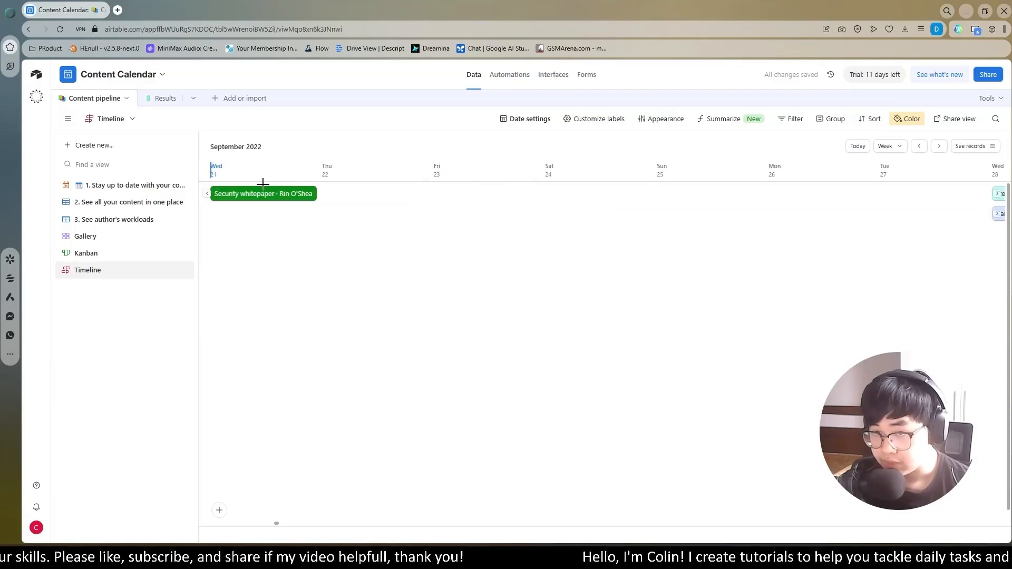
pyautogui.moveTo(264, 196); pyautogui.dragTo(606, 205)
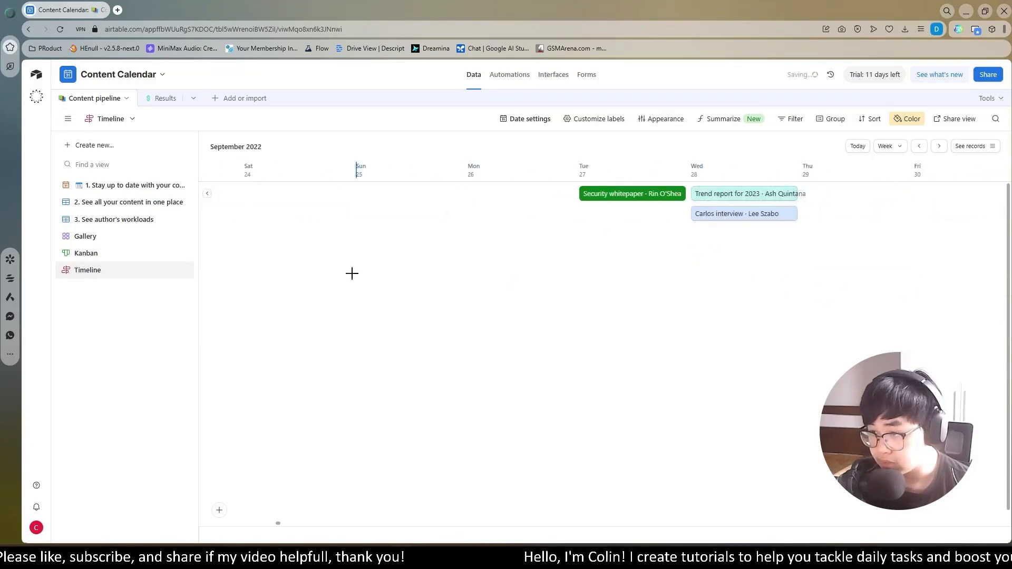
pyautogui.click(207, 195)
pyautogui.moveTo(221, 194); pyautogui.dragTo(896, 207)
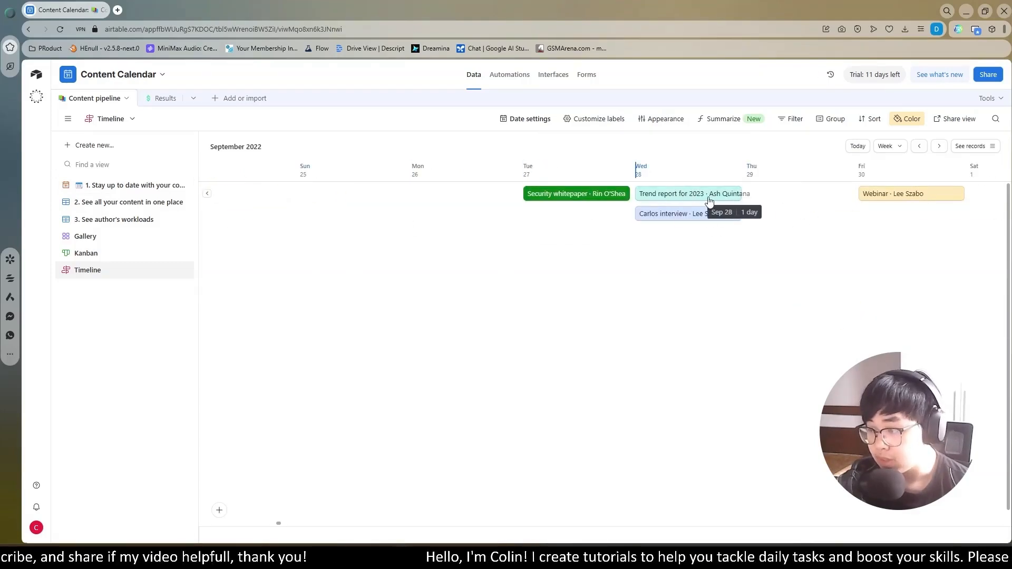
# - Check the Kanban board, then create a List view of the Content pipeline with its default name and dismiss the hierarchy tip
pyautogui.click(117, 254)
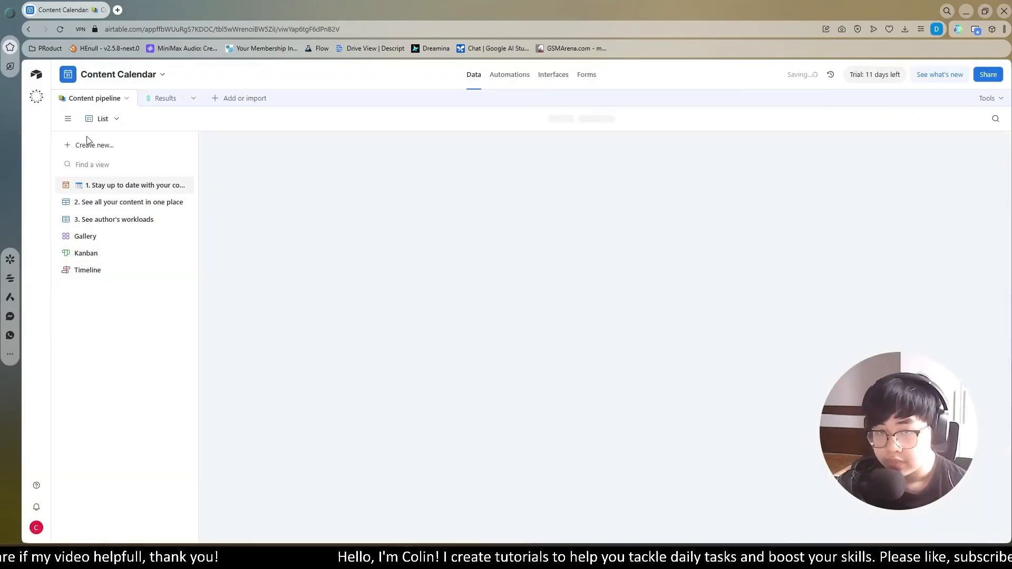
pyautogui.click(92, 145)
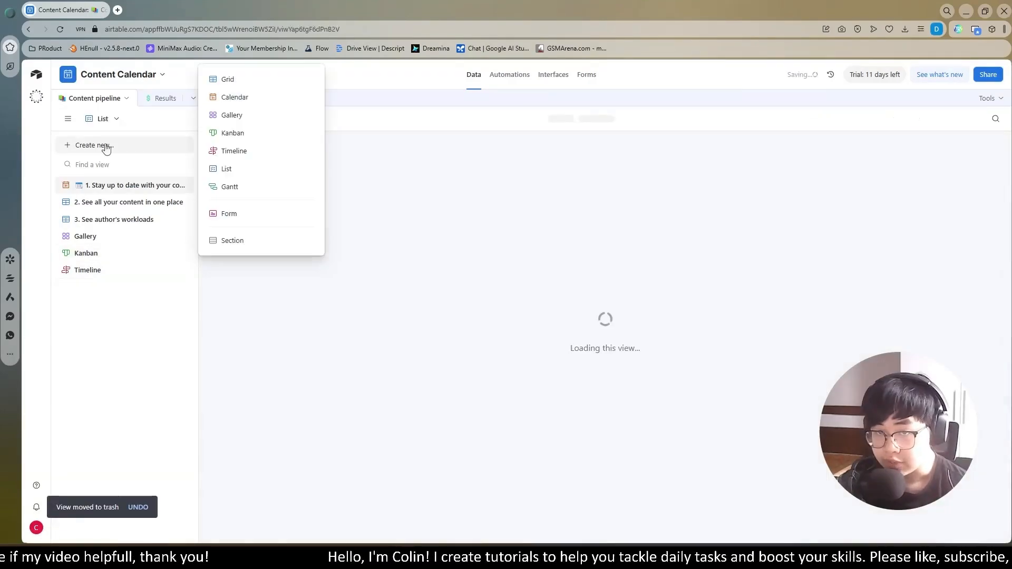
pyautogui.click(230, 170)
pyautogui.click(357, 241)
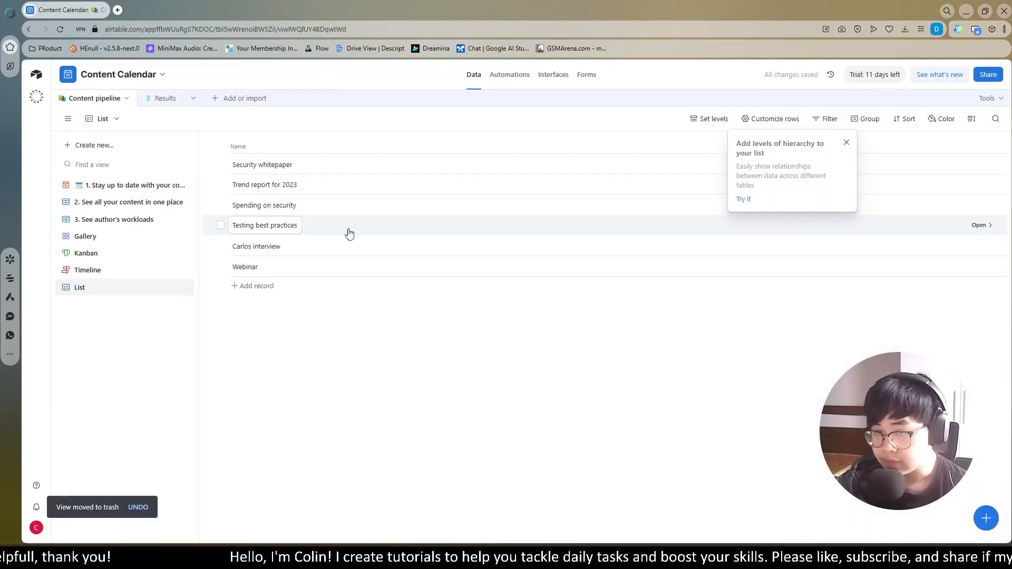
pyautogui.click(847, 142)
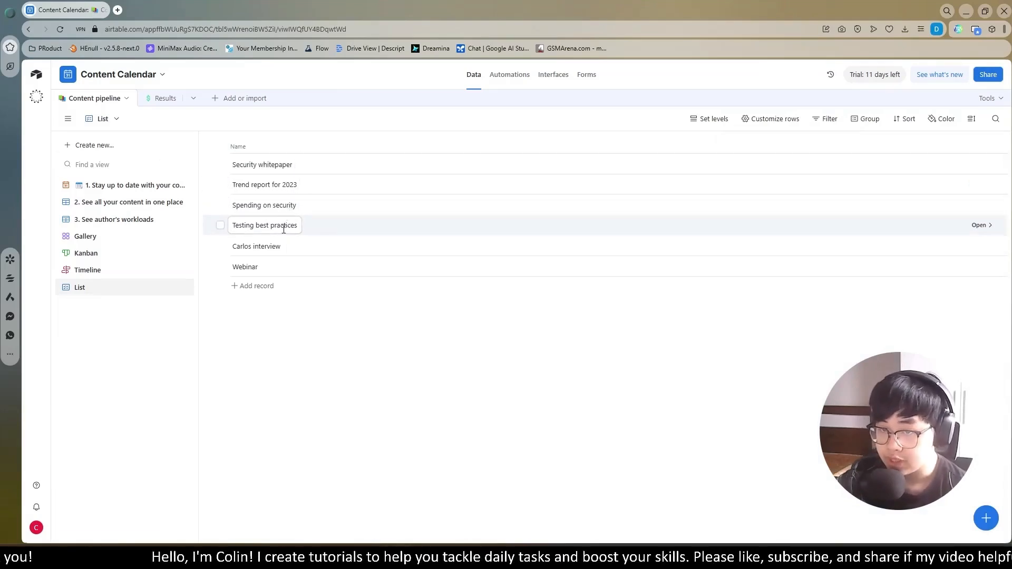
# - Show the Status, Headline, Sub-headline, Image and Creator fields in the List view rows
pyautogui.click(870, 236)
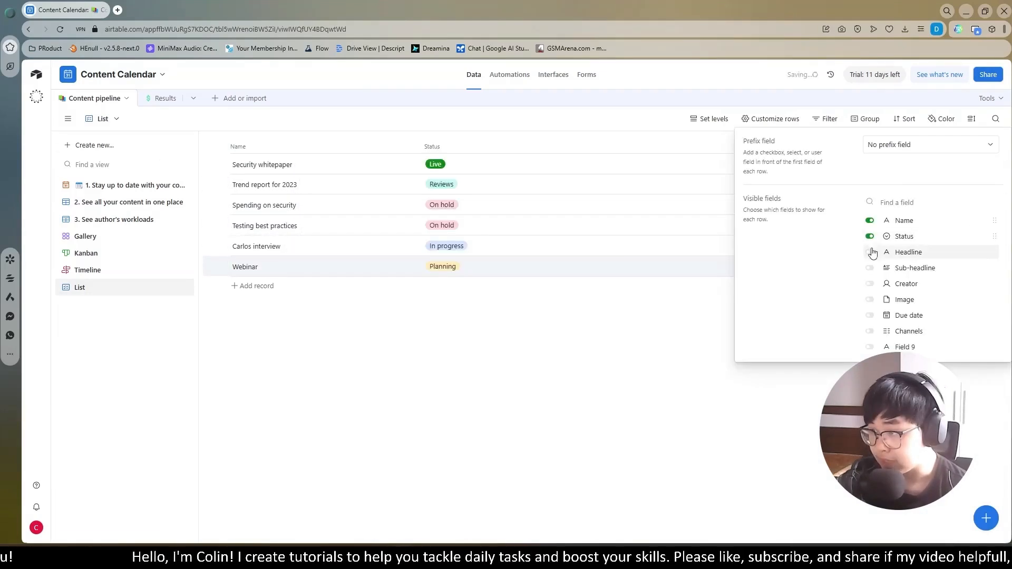
pyautogui.click(870, 252)
pyautogui.click(870, 284)
pyautogui.click(869, 299)
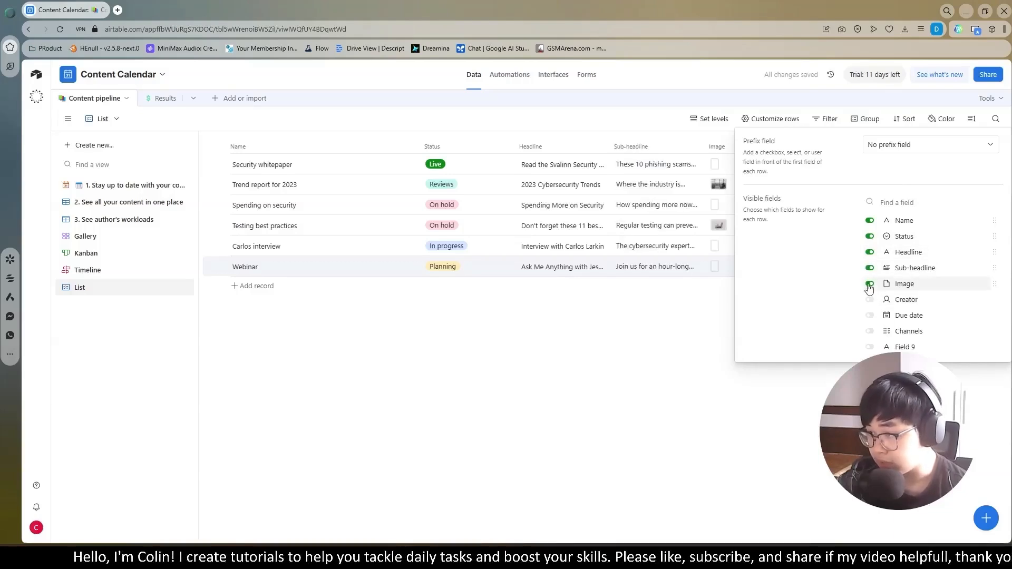
pyautogui.click(870, 300)
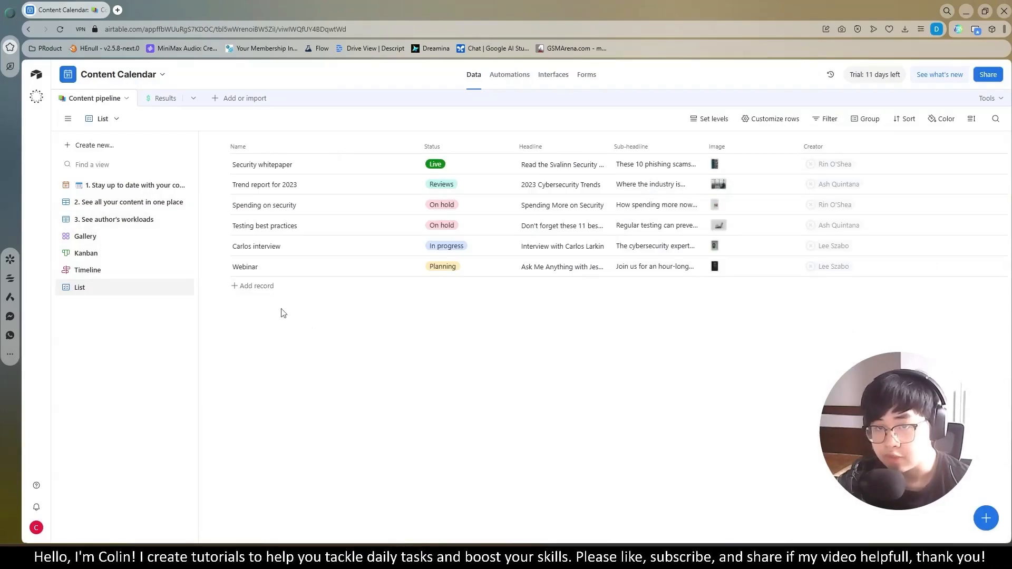
# - Create a Gantt view with a new "Start date" field as the start and Due date as the end
pyautogui.click(112, 145)
pyautogui.click(248, 188)
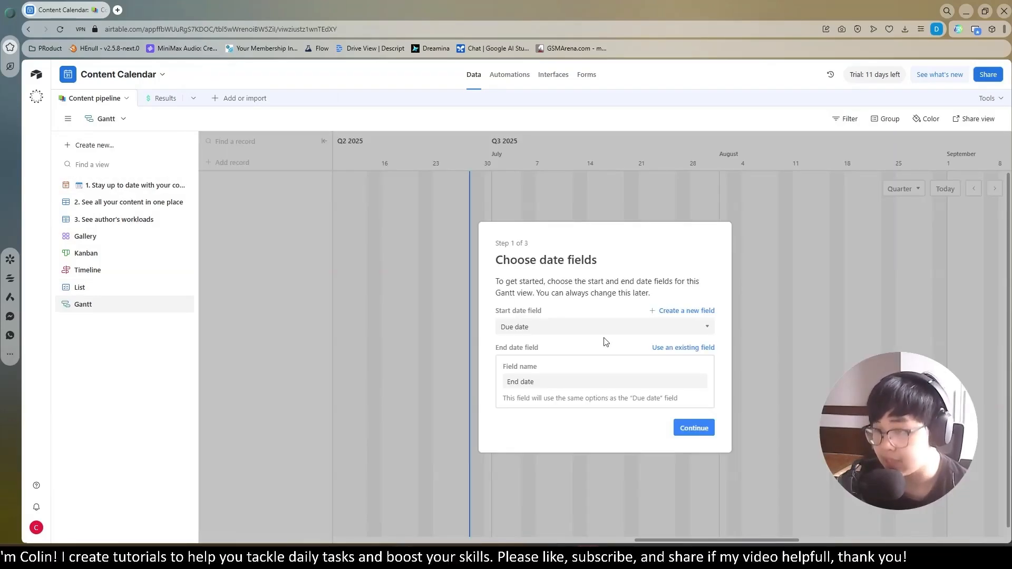
pyautogui.click(680, 348)
pyautogui.click(539, 383)
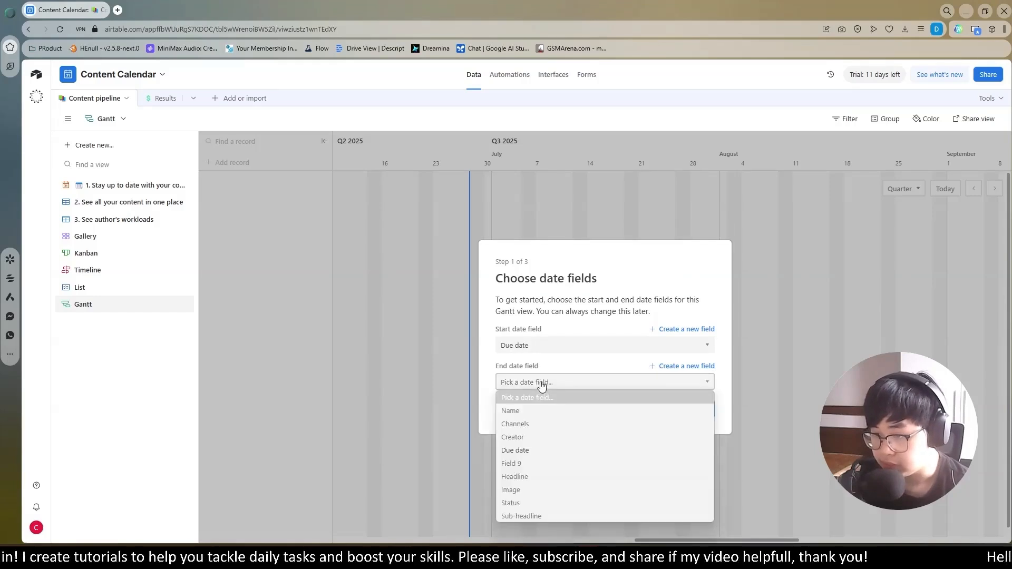
pyautogui.click(529, 451)
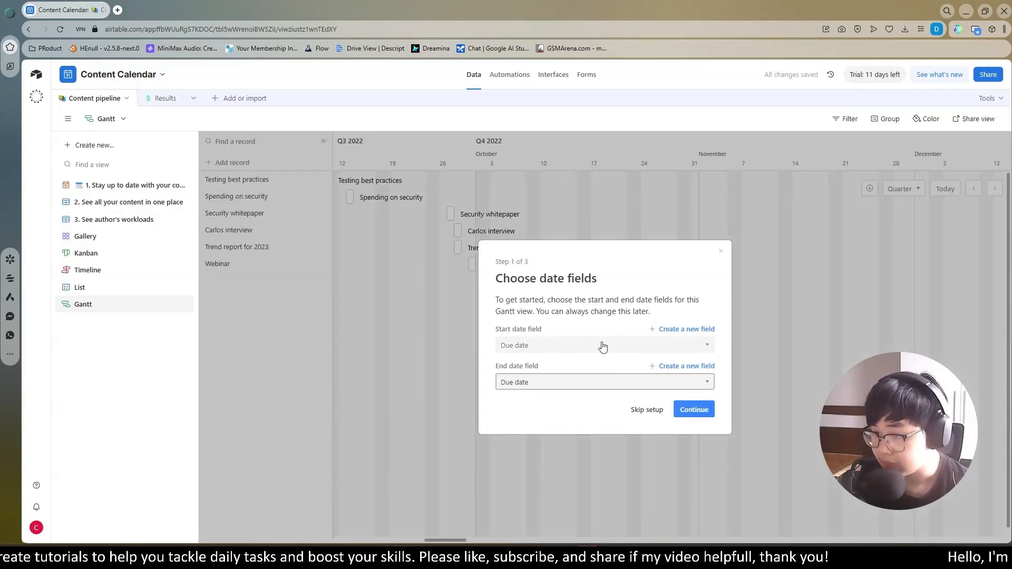
pyautogui.click(689, 330)
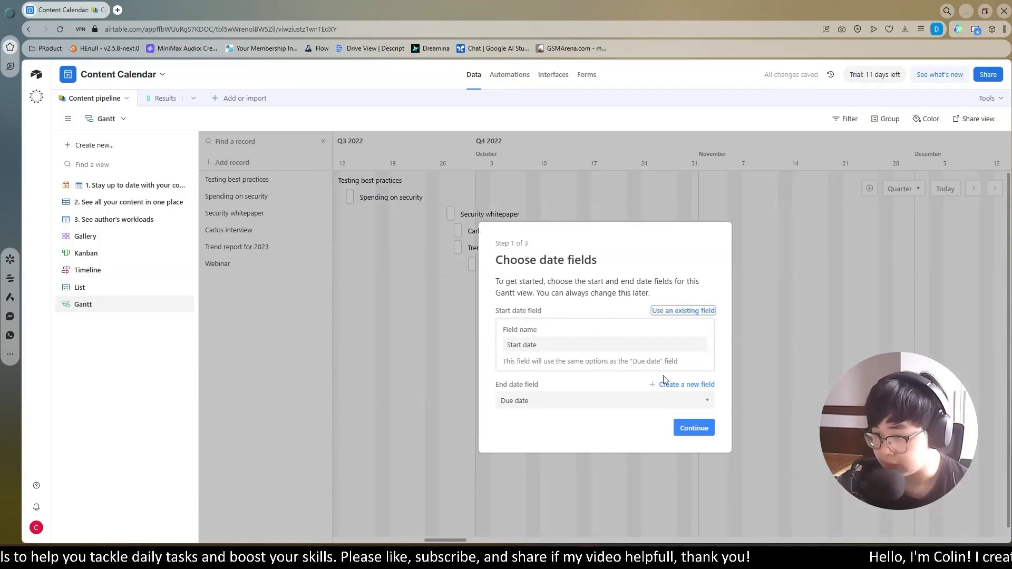
pyautogui.click(706, 425)
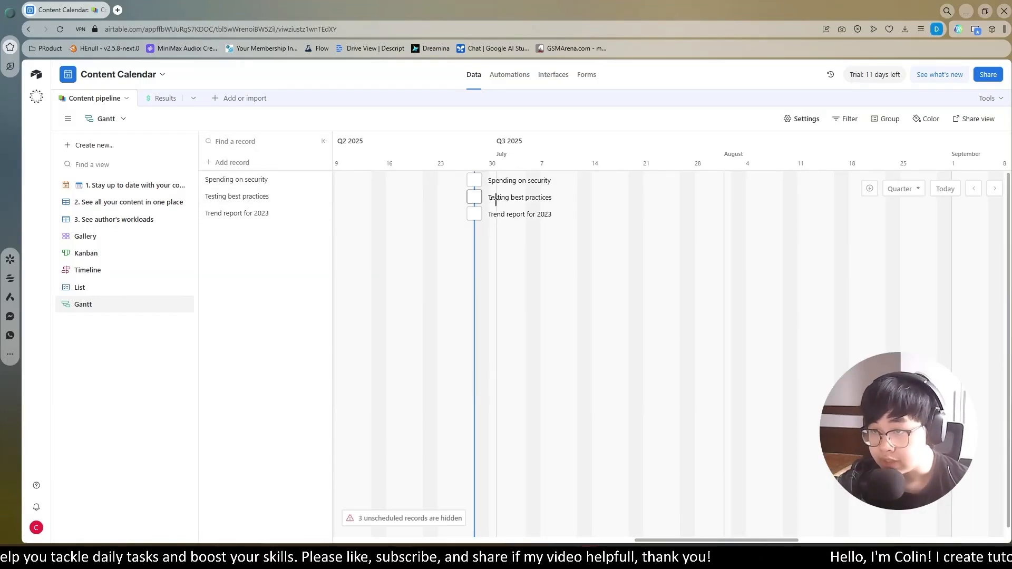
# - Check the dates of "Spending on security" in the Gantt view and extend its bar to end about July 13, 2025
pyautogui.click(474, 180)
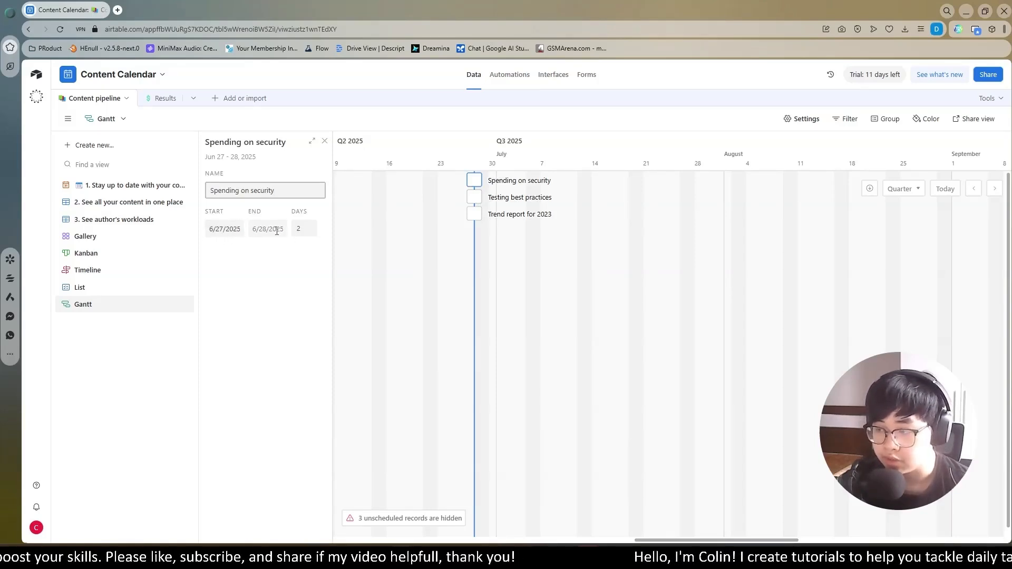
pyautogui.press('Escape')
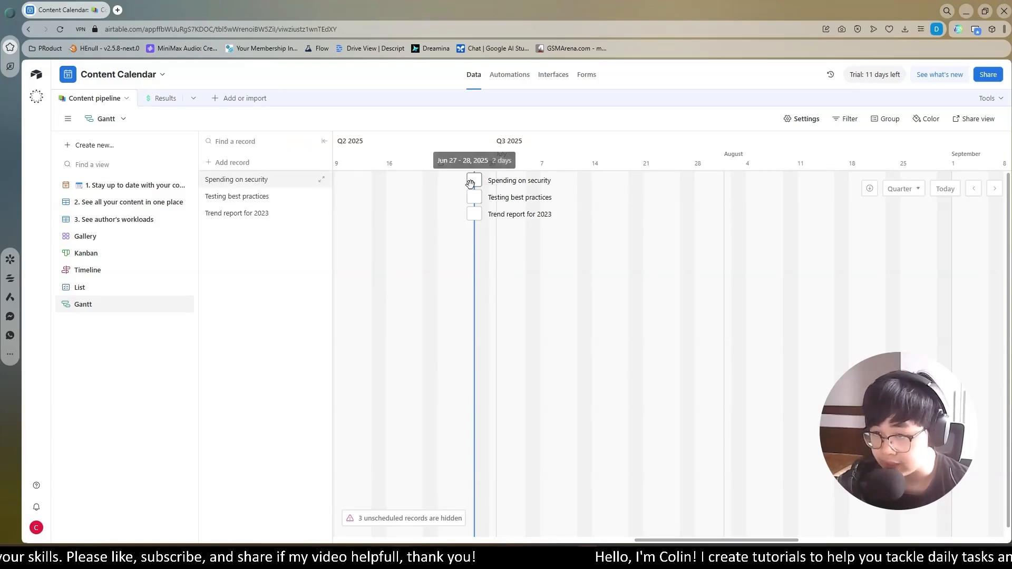
pyautogui.moveTo(479, 181); pyautogui.dragTo(590, 179)
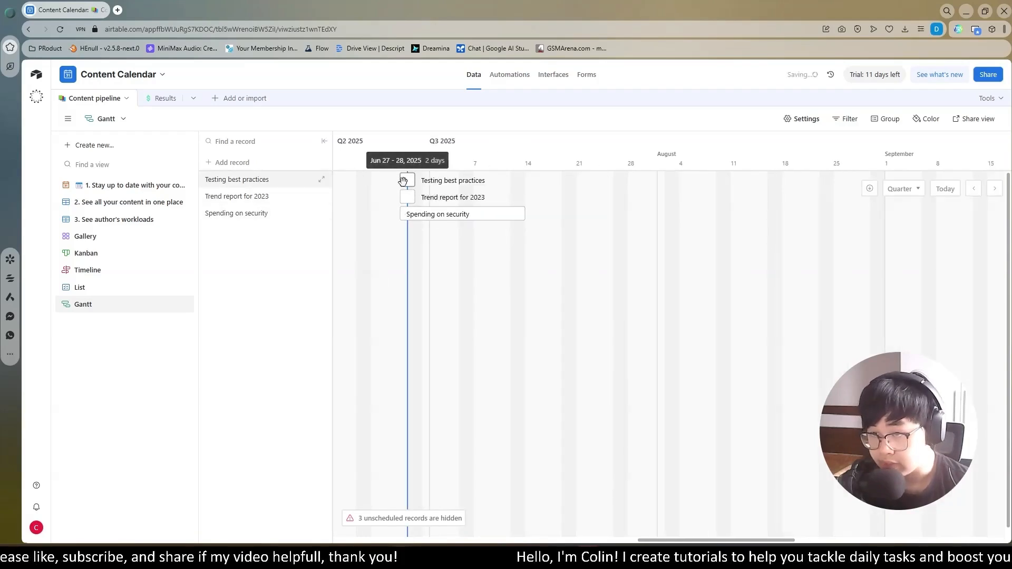
# - Stretch the "Testing best practices" bar back to start June 8, 2025 and the "Trend report for 2023" bar to end August 3, 2025
pyautogui.click(402, 180)
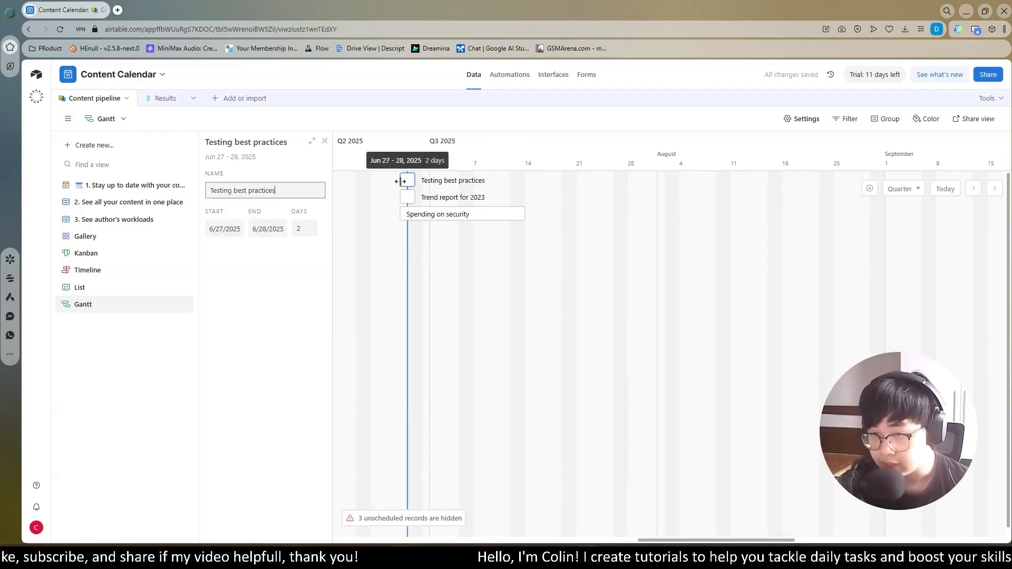
pyautogui.moveTo(403, 181)
pyautogui.mouseDown()
pyautogui.moveTo(373, 182)
pyautogui.moveTo(427, 183)
pyautogui.moveTo(389, 187)
pyautogui.mouseUp()
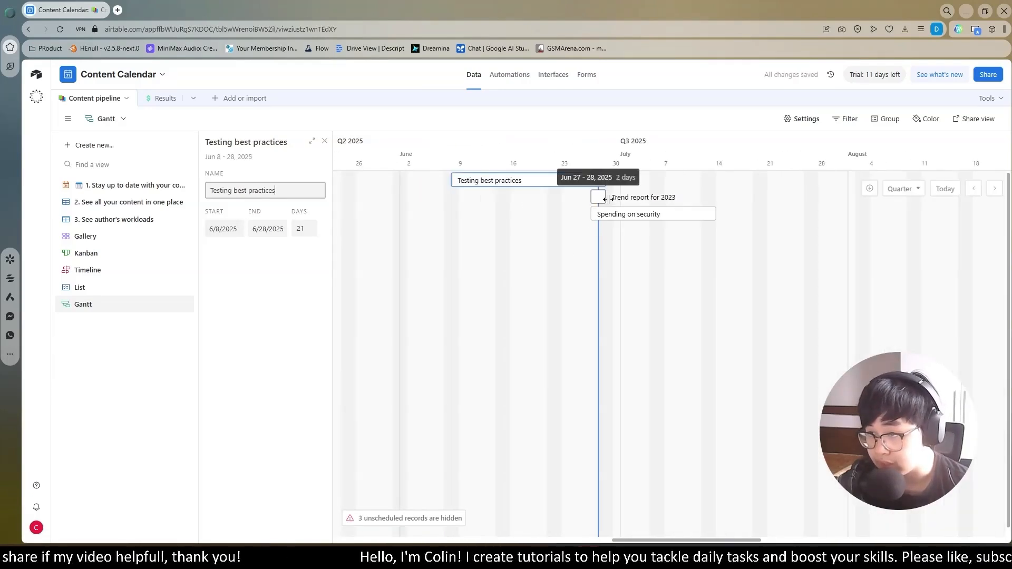
pyautogui.moveTo(607, 200); pyautogui.dragTo(851, 199)
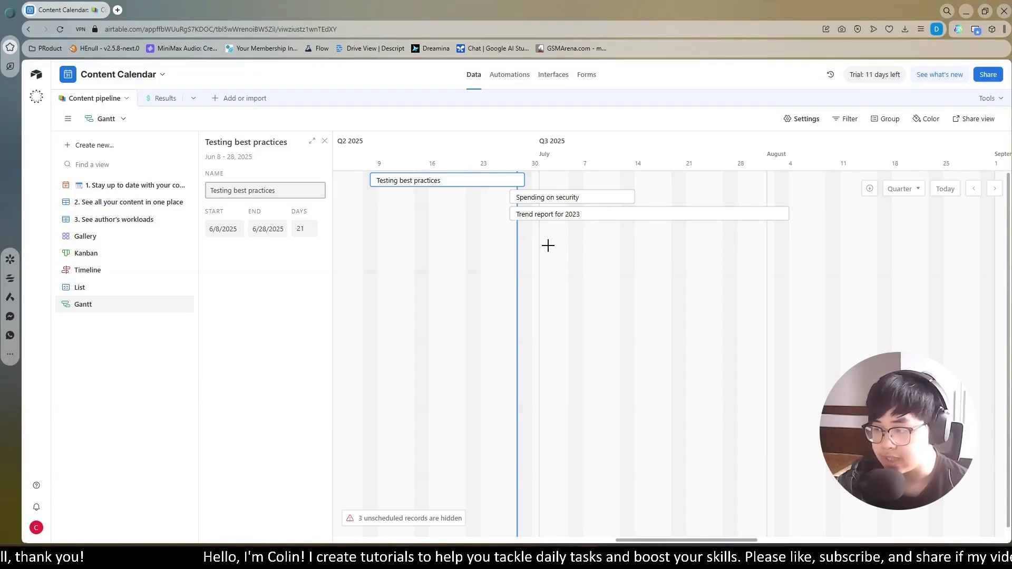
# - On the timeline, move "Webinar" and the interview to June 29, 2025 and "Testing best practices" to June 30, 2025
pyautogui.click(108, 272)
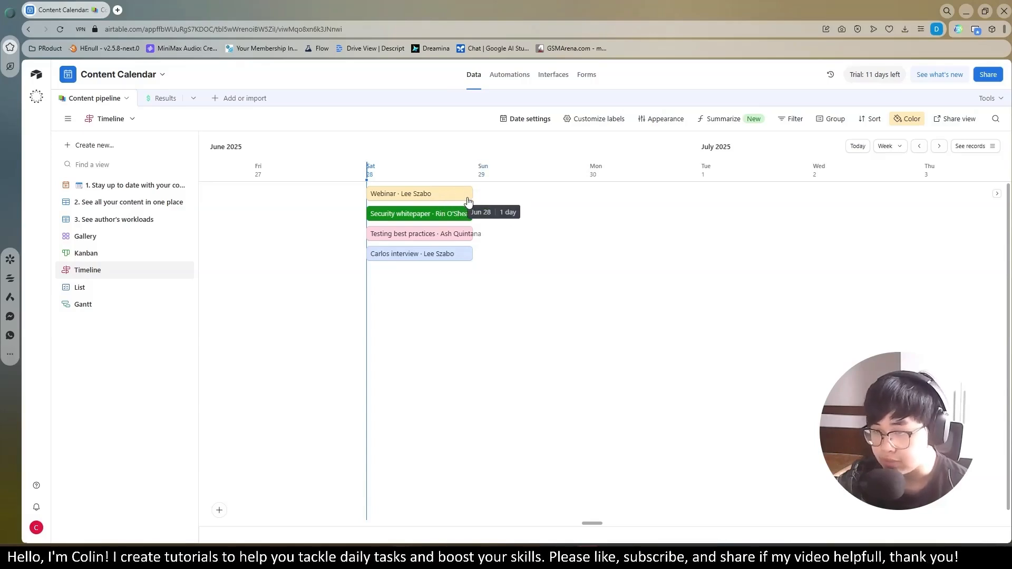
pyautogui.moveTo(449, 194); pyautogui.dragTo(548, 194)
pyautogui.moveTo(435, 214); pyautogui.dragTo(593, 203)
pyautogui.moveTo(420, 221); pyautogui.dragTo(532, 216)
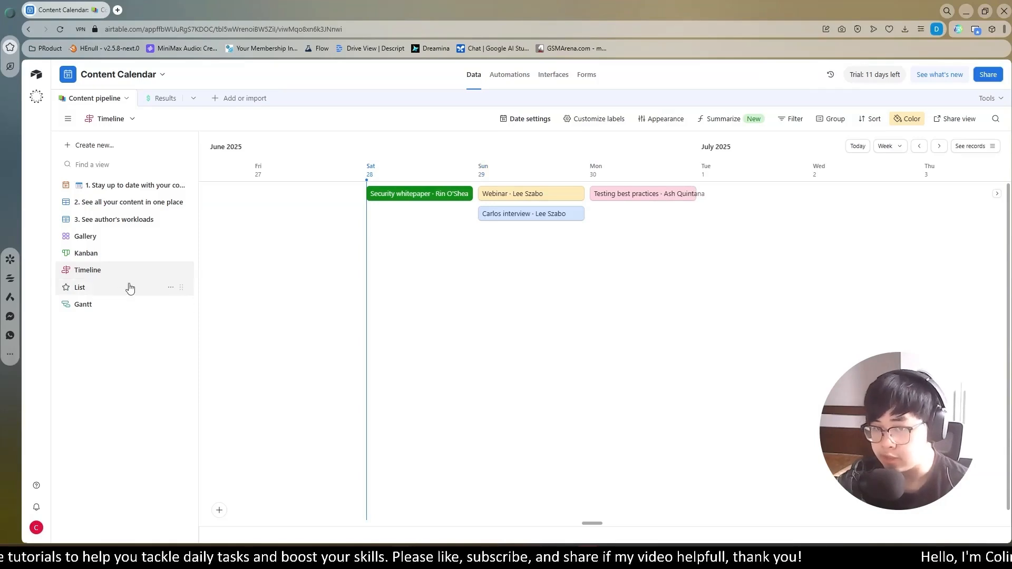
# - Color the records in the Gantt view by the Status select field
pyautogui.click(112, 305)
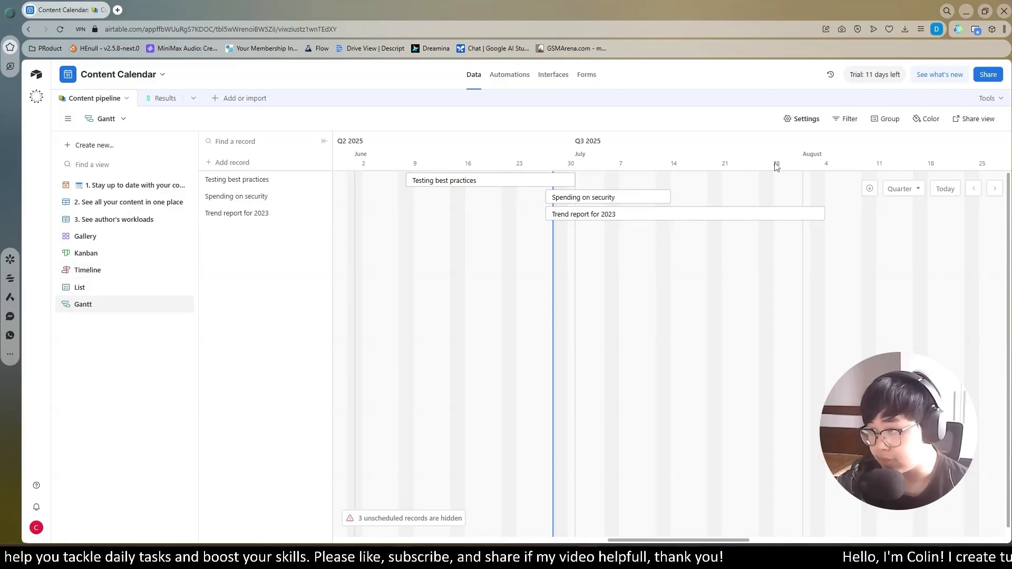
pyautogui.click(928, 126)
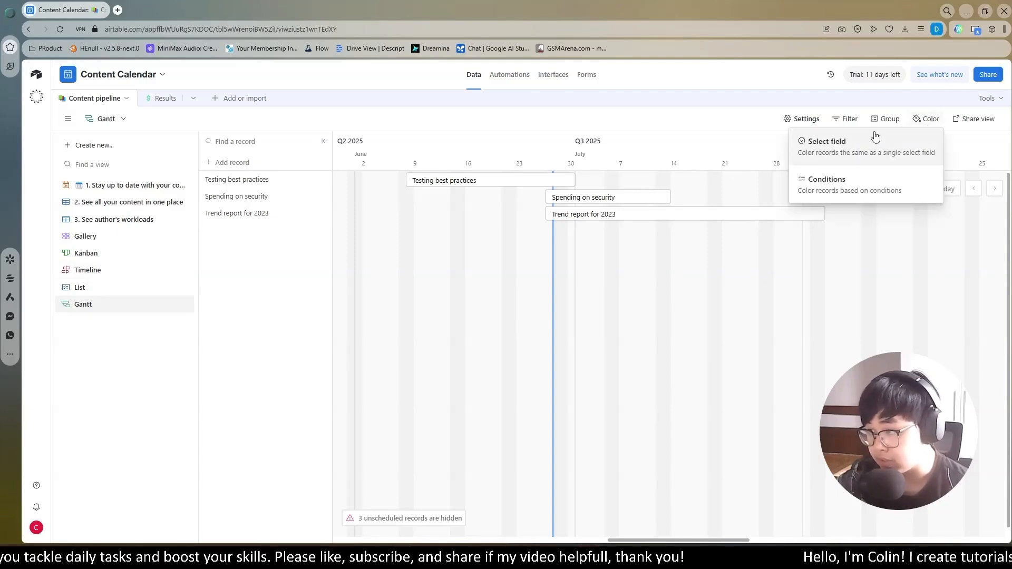
pyautogui.click(828, 147)
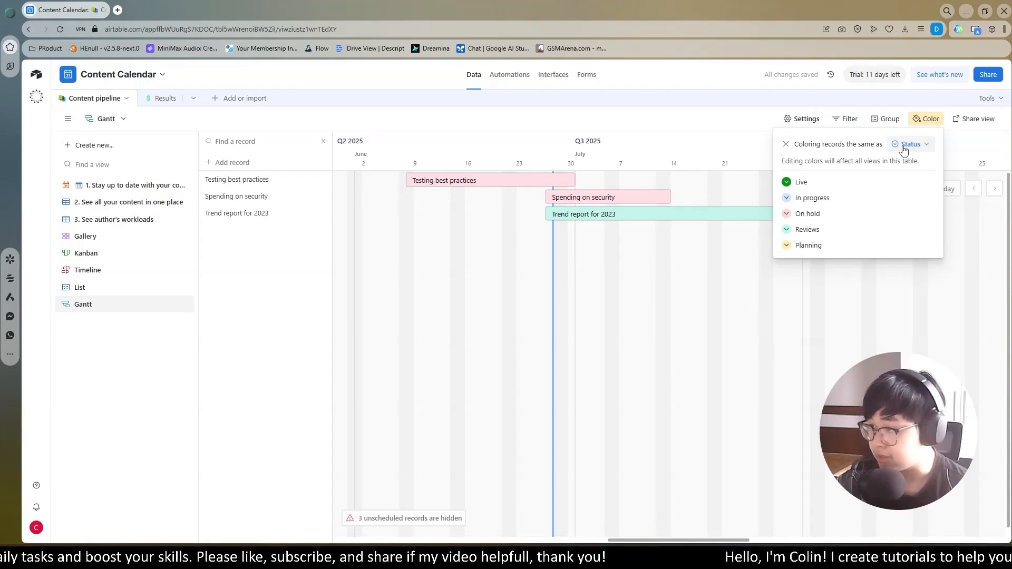
pyautogui.click(685, 215)
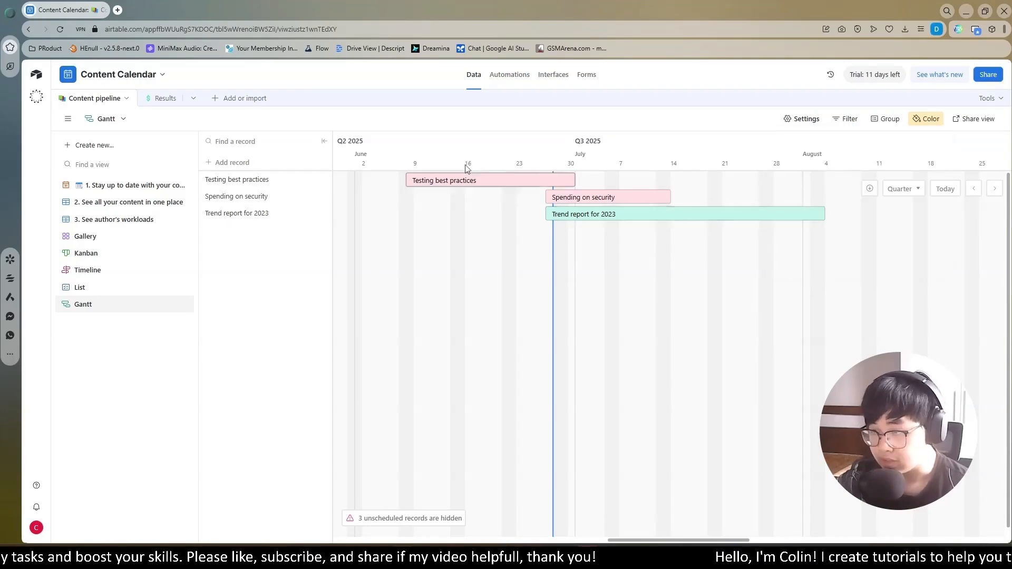
# - Check the "Trend report for 2023" Gantt details, move its Kanban card from Reviews to Planning, and return to the Gantt view
pyautogui.click(615, 214)
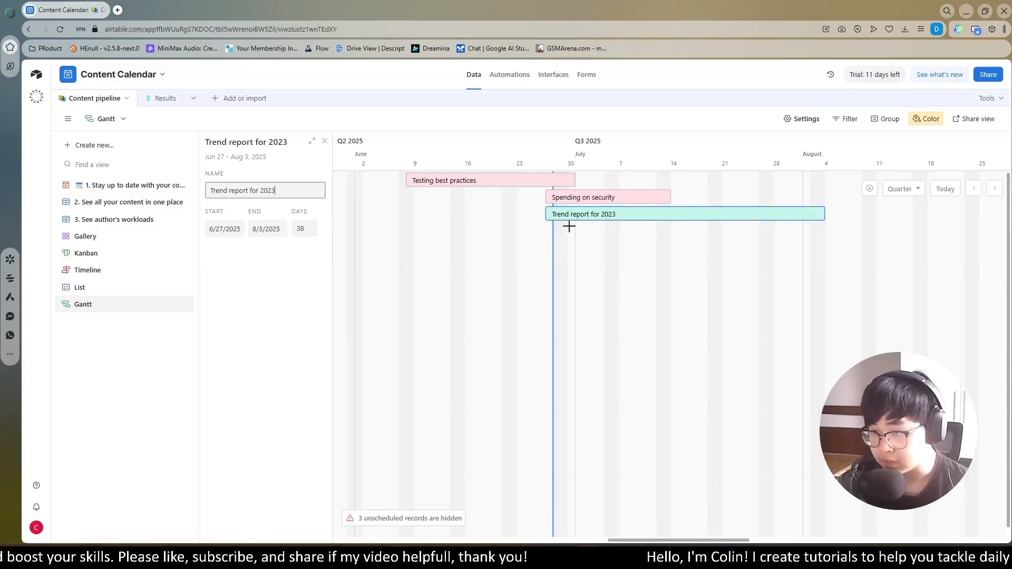
pyautogui.click(94, 254)
pyautogui.moveTo(758, 196); pyautogui.dragTo(896, 247)
pyautogui.click(82, 304)
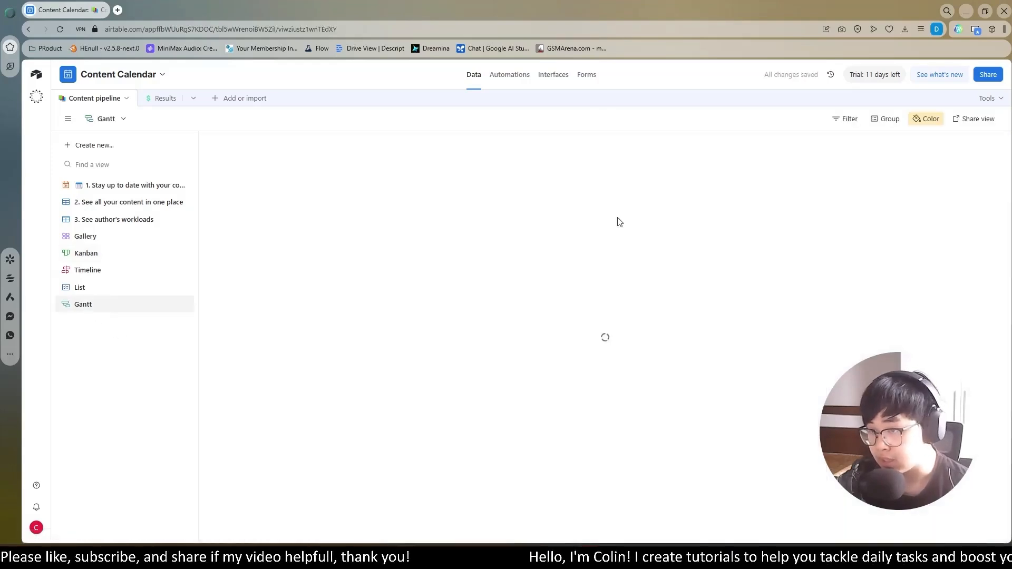